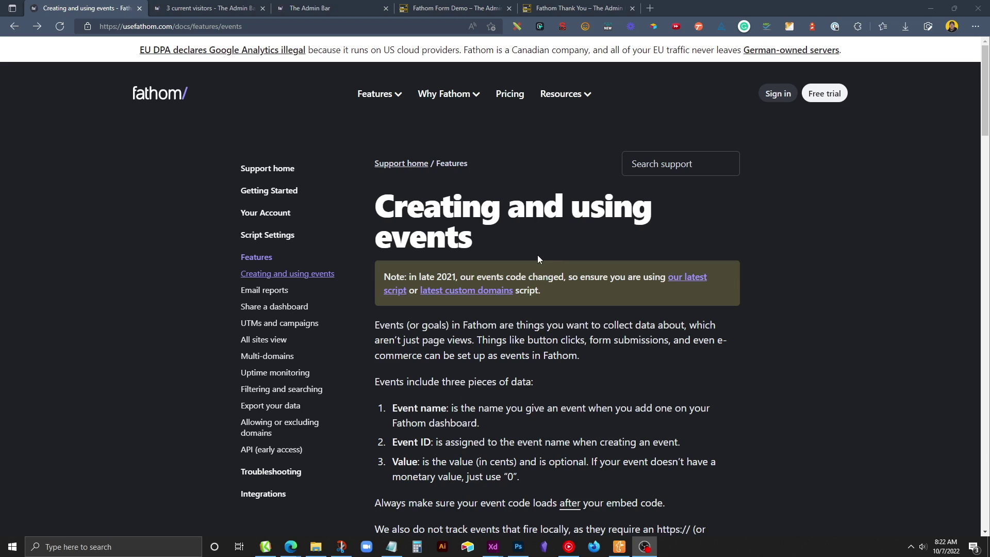
Load theadminbar.com in a new tab and scroll down to the footer's Request Membership button.
{"action": "left_click", "coordinate": [656, 8]}
{"action": "type", "text": "theadminbar.com"}
{"action": "key", "text": "Return"}
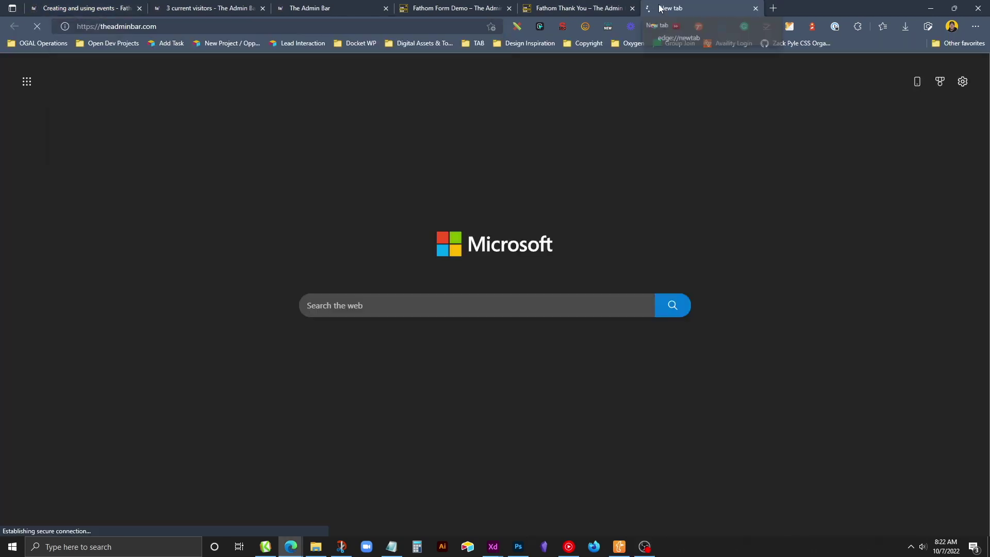
{"action": "scroll", "coordinate": [361, 195], "scroll_direction": "down", "scroll_amount": 20}
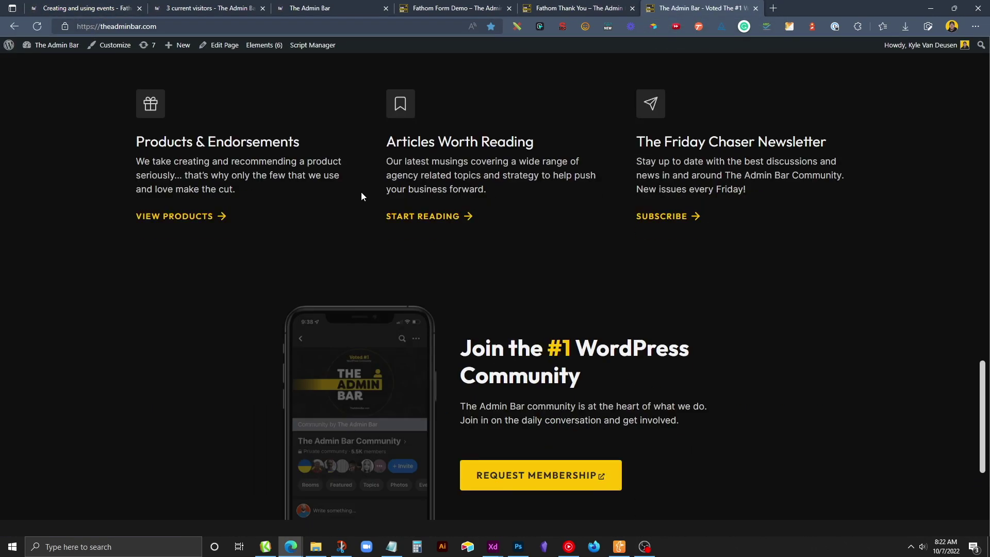
{"action": "scroll", "coordinate": [361, 195], "scroll_direction": "down", "scroll_amount": 4}
{"action": "scroll", "coordinate": [362, 194], "scroll_direction": "up", "scroll_amount": 5}
{"action": "scroll", "coordinate": [583, 237], "scroll_direction": "down", "scroll_amount": 5}
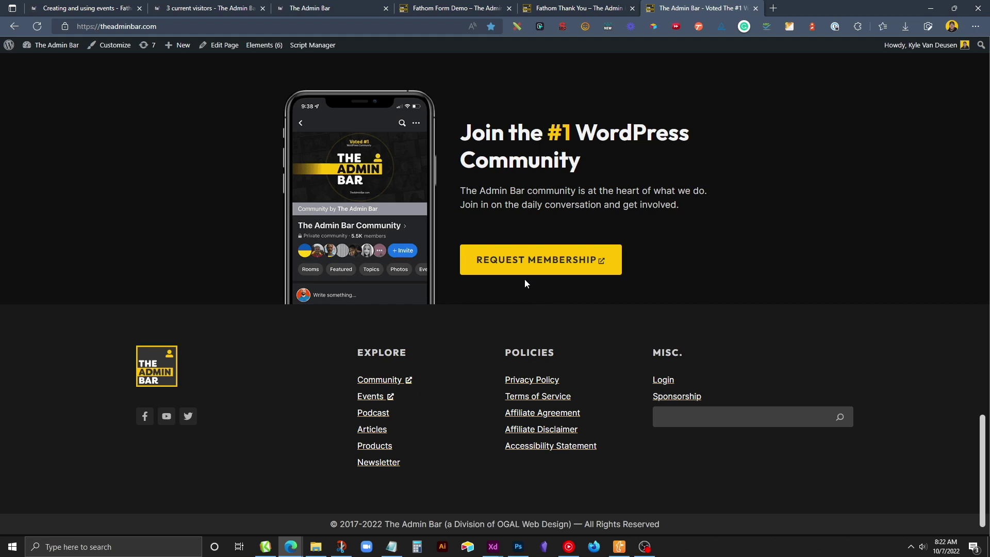
{"action": "left_click", "coordinate": [292, 5]}
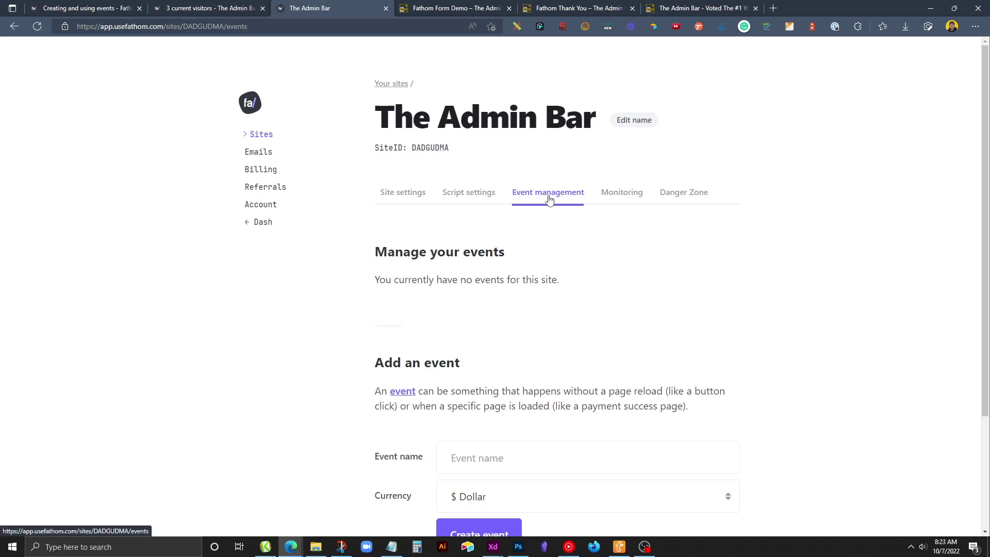
Create the Fathom event 'DEMO - Footer Button' and paste its ID JNJLWDUU into Notepad.
{"action": "scroll", "coordinate": [548, 226], "scroll_direction": "down", "scroll_amount": 2}
{"action": "left_click", "coordinate": [443, 389]}
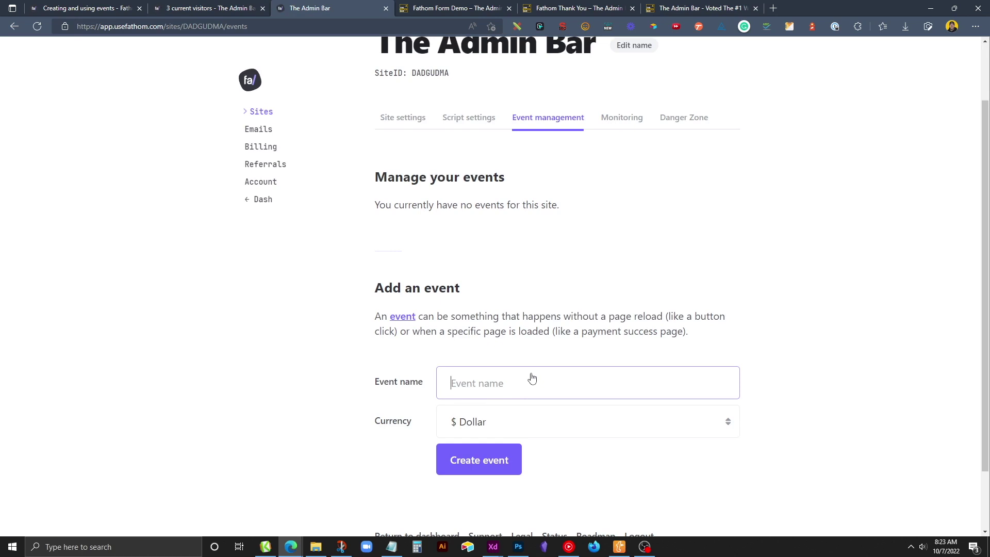
{"action": "type", "text": "DEMO - Footer Button"}
{"action": "left_click", "coordinate": [500, 467]}
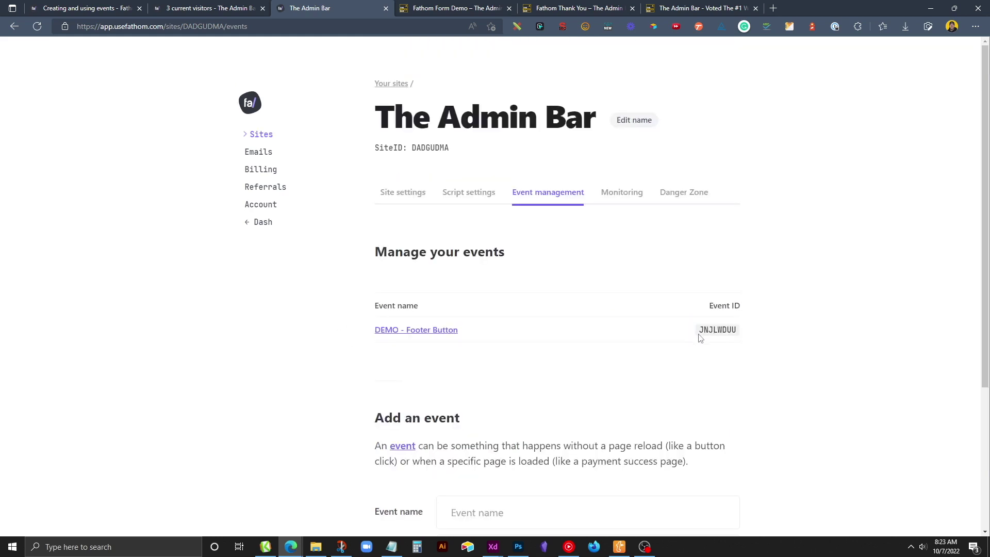
{"action": "left_click_drag", "start_coordinate": [700, 330], "coordinate": [736, 331]}
{"action": "key", "text": "ctrl+c"}
{"action": "left_click", "coordinate": [392, 547]}
{"action": "key", "text": "ctrl+v"}
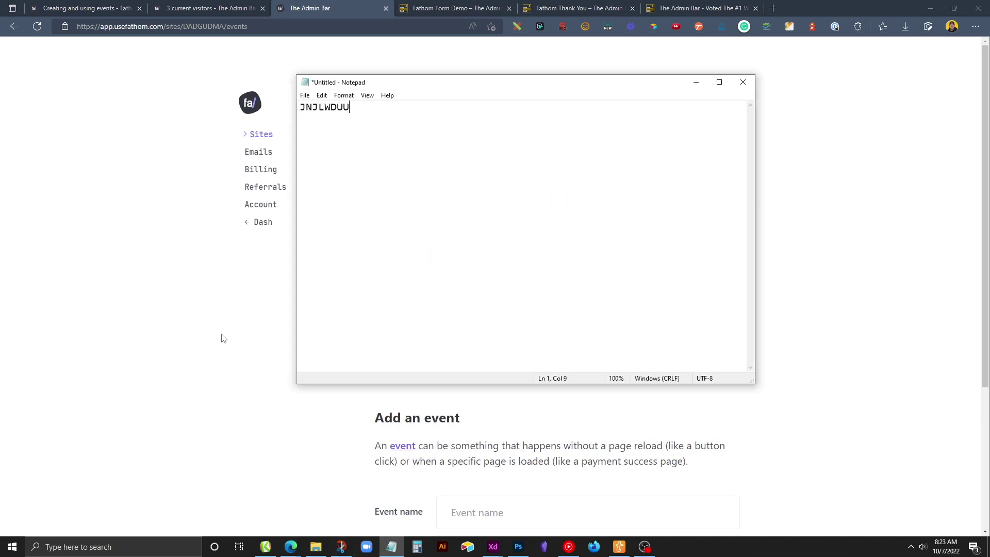
{"action": "left_click", "coordinate": [223, 338]}
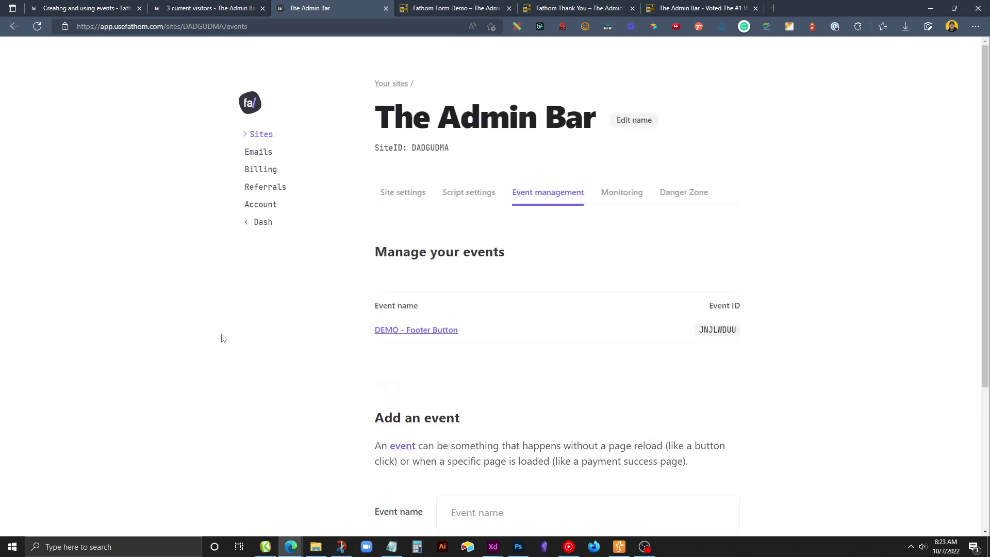
Open the Block: Footer element editor in a new tab and select the Request Membership button.
{"action": "left_click", "coordinate": [702, 10]}
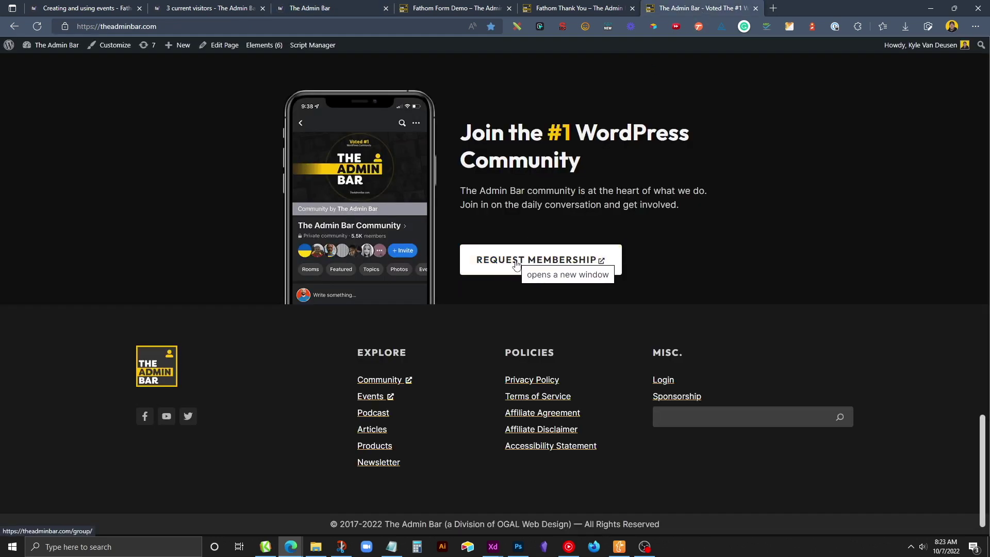
{"action": "mouse_move", "coordinate": [278, 55]}
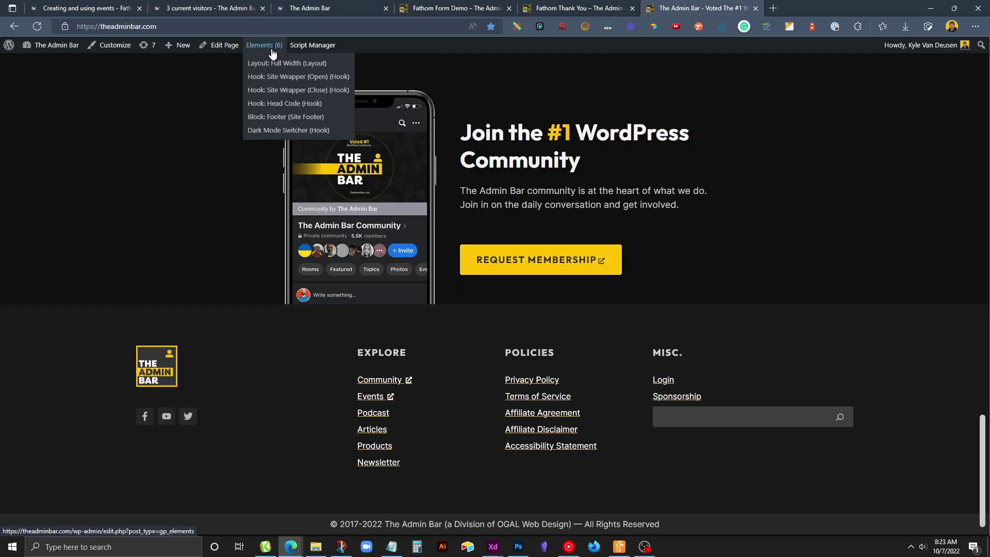
{"action": "right_click", "coordinate": [274, 117]}
{"action": "left_click", "coordinate": [321, 122]}
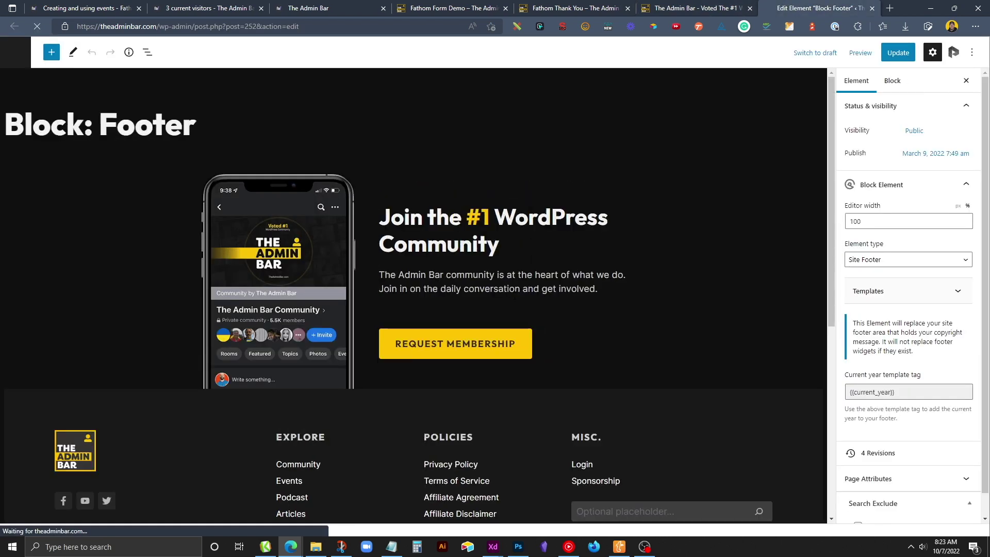
{"action": "left_click", "coordinate": [490, 346]}
{"action": "scroll", "coordinate": [871, 412], "scroll_direction": "down", "scroll_amount": 1}
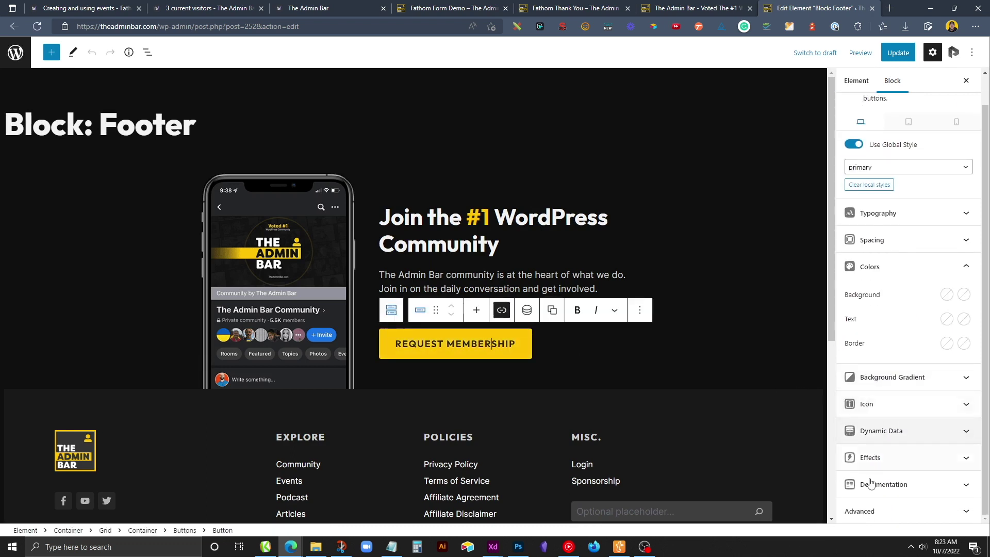
Add the CSS class 'fa-footer-button' to the button and update the footer element.
{"action": "left_click", "coordinate": [874, 507]}
{"action": "left_click", "coordinate": [876, 359]}
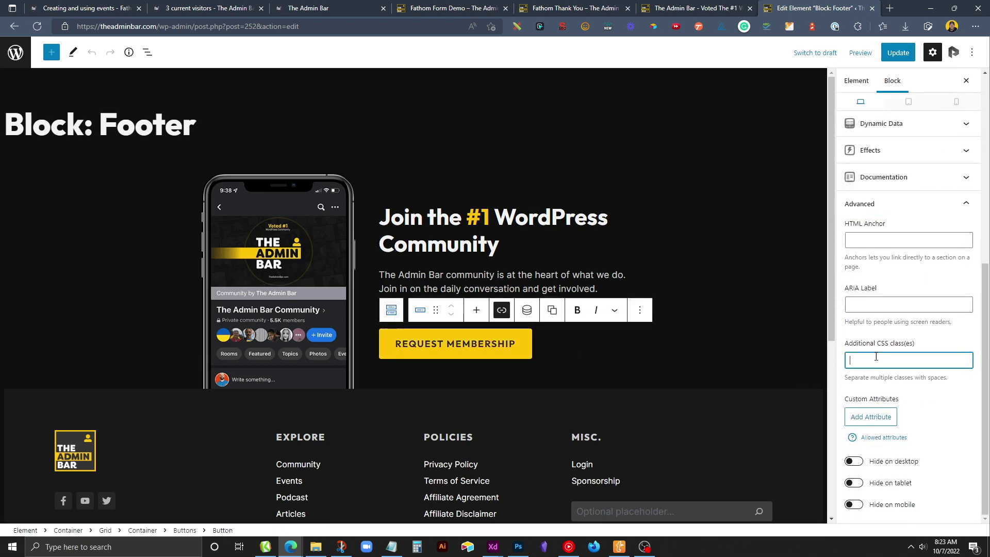
{"action": "type", "text": "fa-footer-button"}
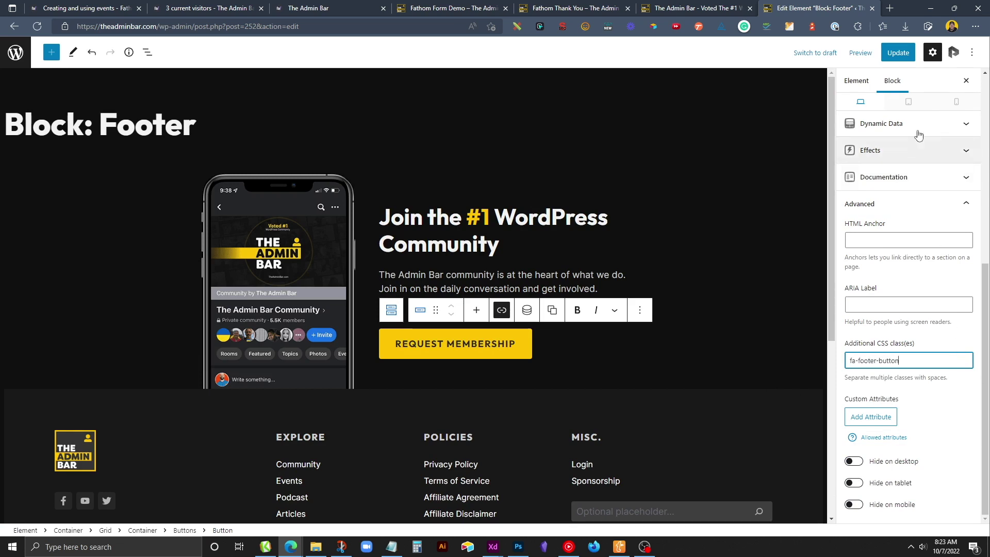
{"action": "left_click", "coordinate": [902, 60]}
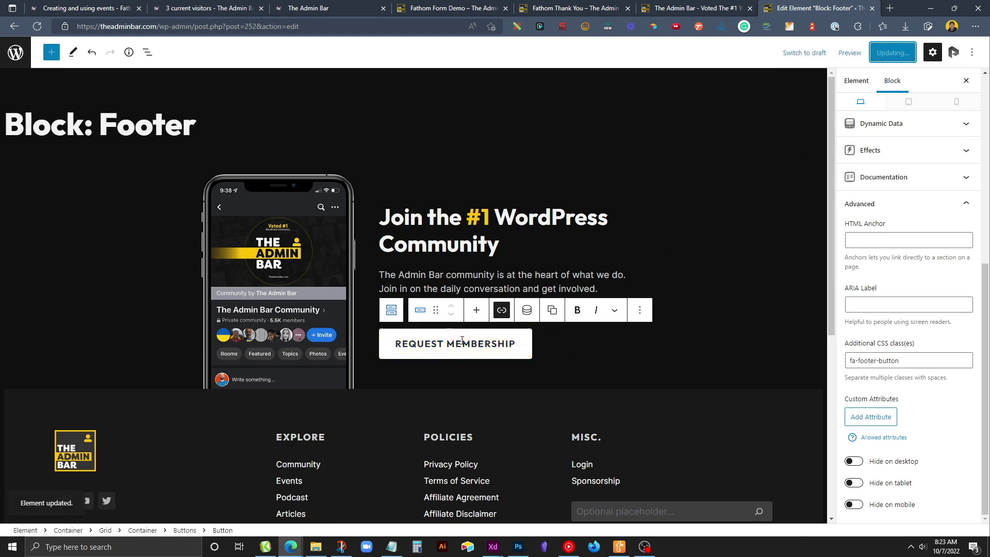
Copy the class name fa-footer-button onto a new line in the Notepad note.
{"action": "triple_click", "coordinate": [871, 363]}
{"action": "key", "text": "ctrl+c"}
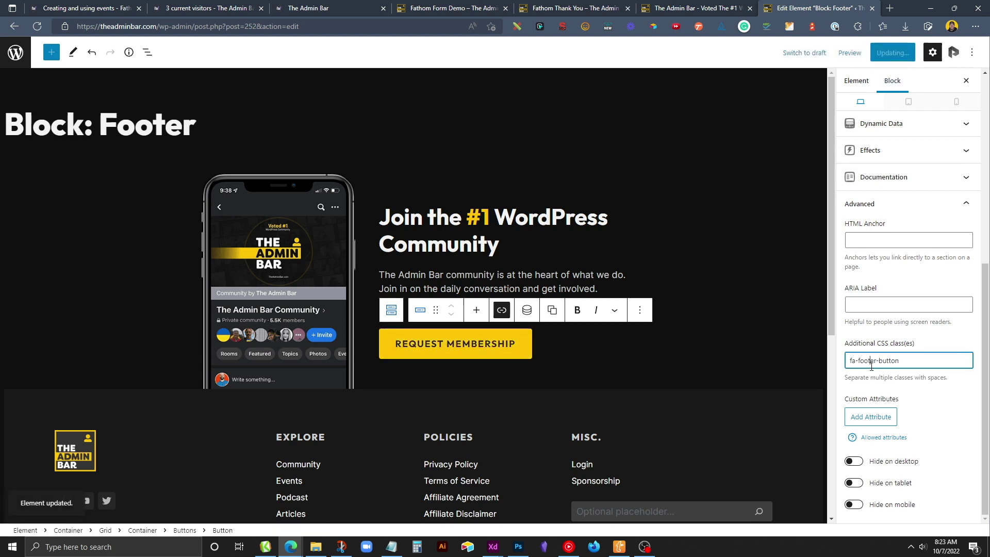
{"action": "left_click", "coordinate": [391, 547]}
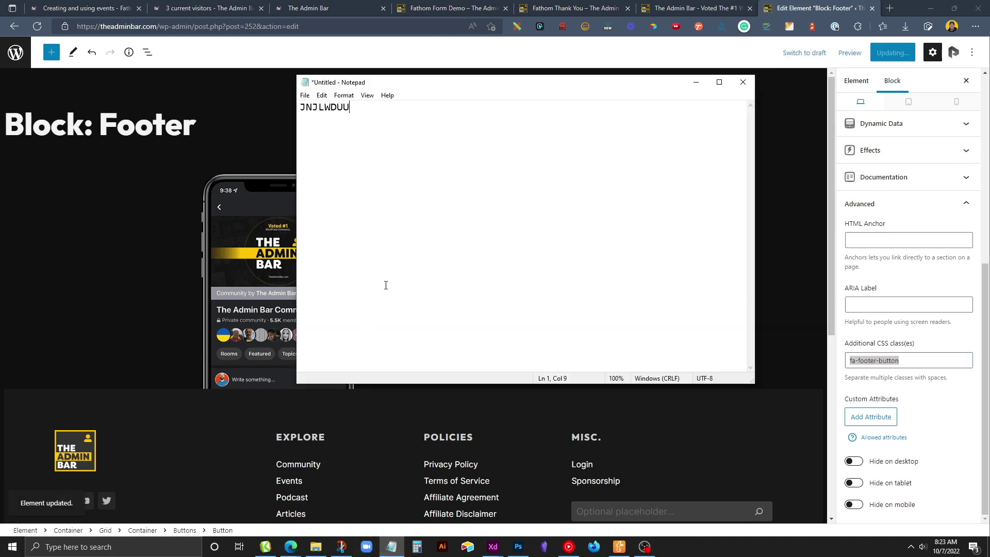
{"action": "key", "text": "Return"}
{"action": "key", "text": "ctrl+v"}
{"action": "left_click", "coordinate": [223, 137]}
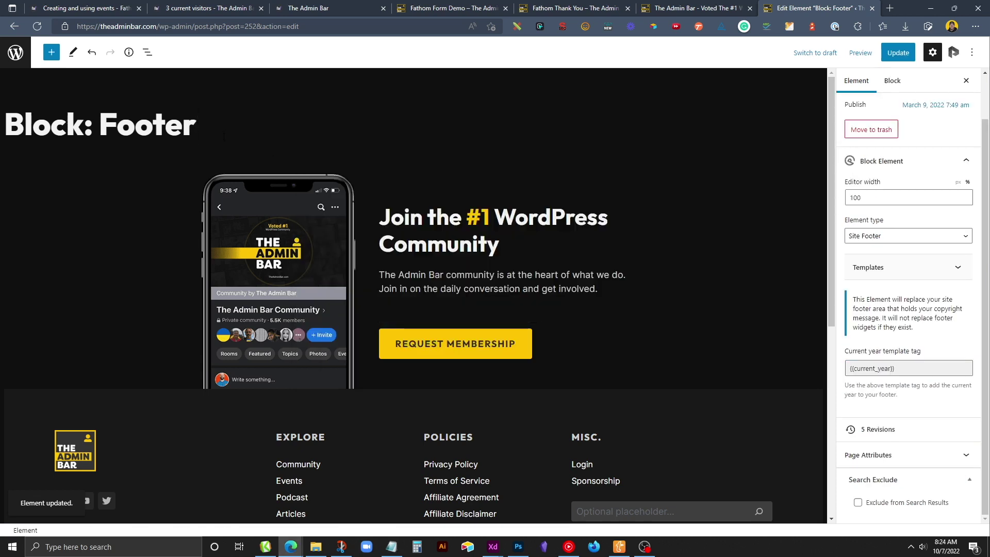
{"action": "left_click", "coordinate": [103, 11]}
Copy the class-based querySelectorAll click-tracking script from Fathom's events documentation.
{"action": "scroll", "coordinate": [526, 298], "scroll_direction": "down", "scroll_amount": 20}
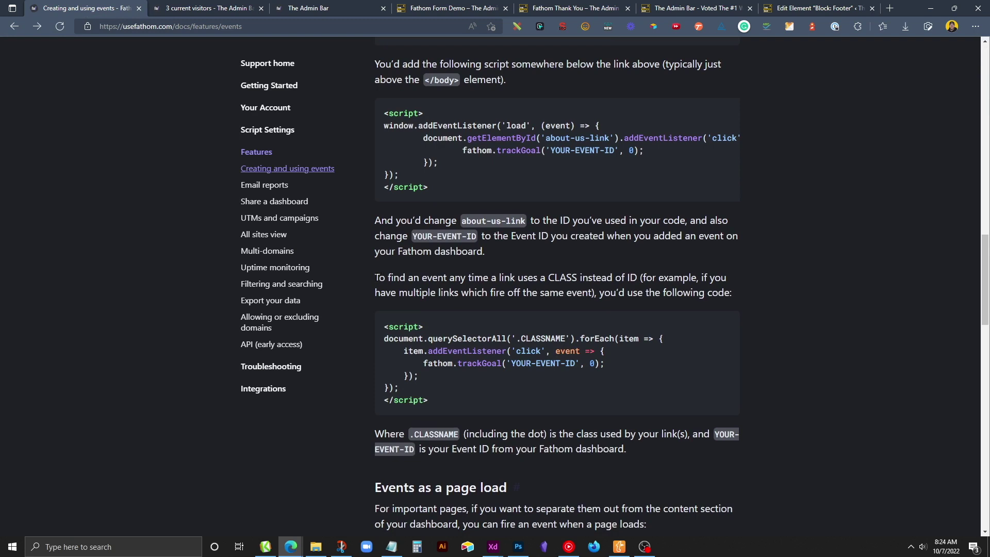
{"action": "left_click_drag", "start_coordinate": [375, 279], "coordinate": [579, 279]}
{"action": "left_click", "coordinate": [581, 278]}
{"action": "left_click_drag", "start_coordinate": [457, 410], "coordinate": [382, 329]}
{"action": "right_click", "coordinate": [399, 326]}
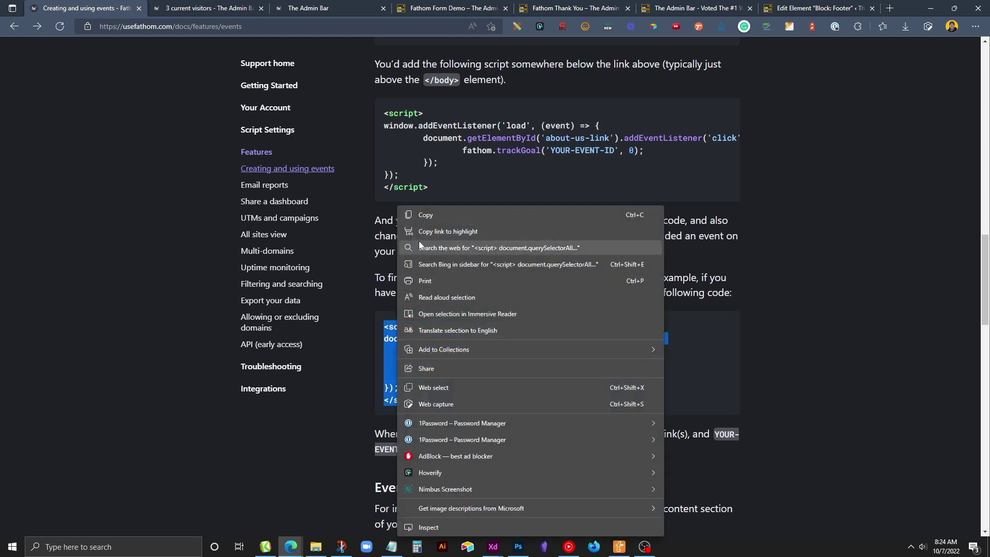
{"action": "left_click", "coordinate": [419, 212]}
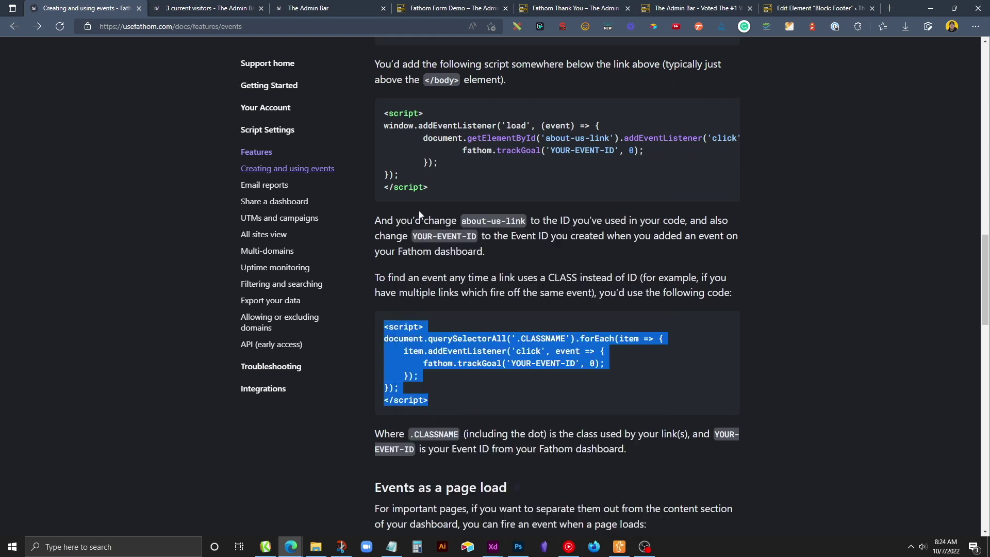
{"action": "left_click", "coordinate": [803, 6]}
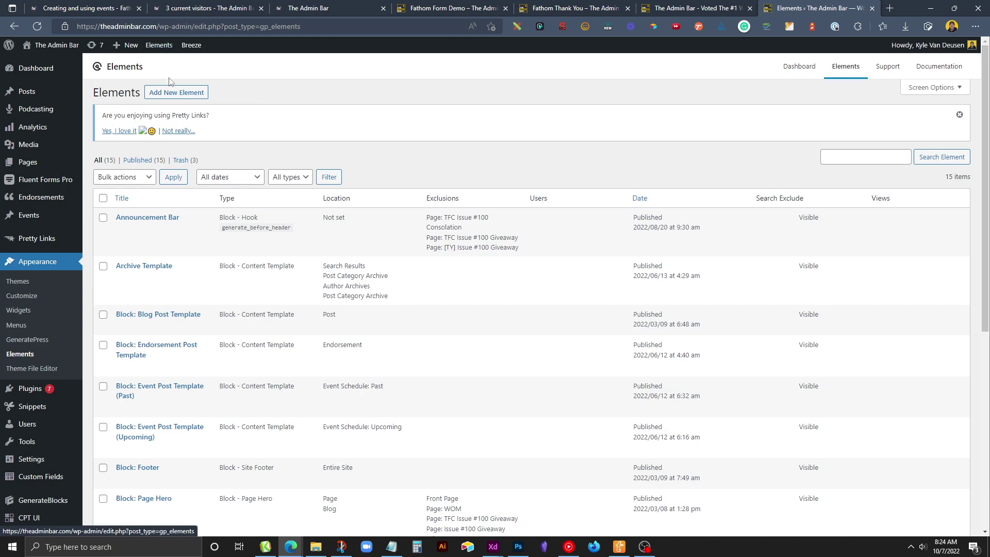
Create a new Hook element named 'FA - Footer Button' containing the pasted tracking script.
{"action": "left_click", "coordinate": [175, 94]}
{"action": "left_click", "coordinate": [427, 298]}
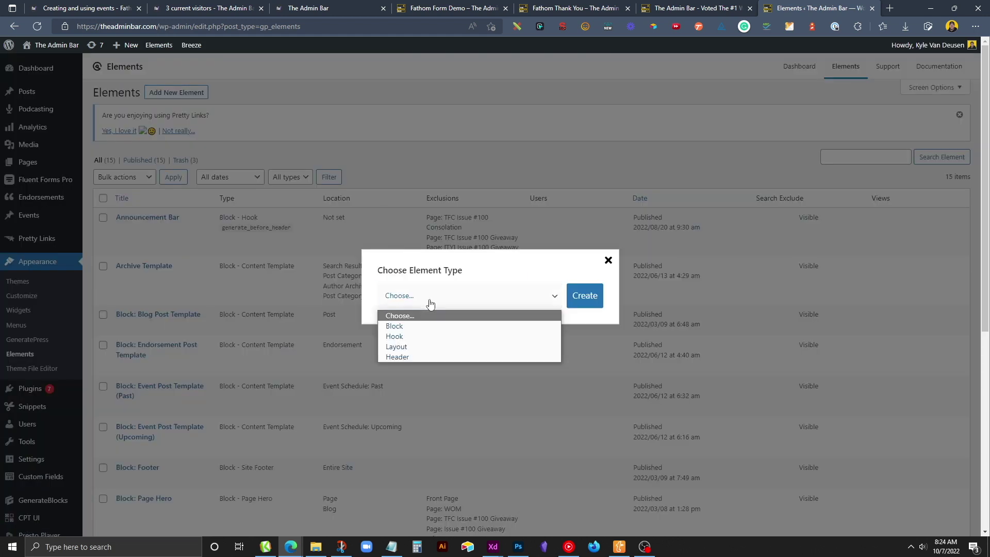
{"action": "left_click", "coordinate": [428, 336]}
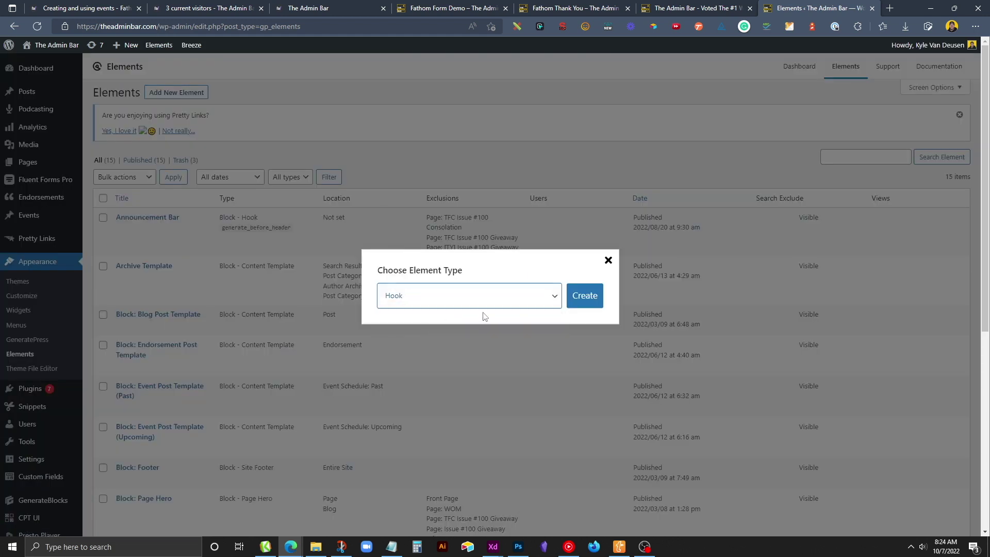
{"action": "left_click", "coordinate": [580, 299]}
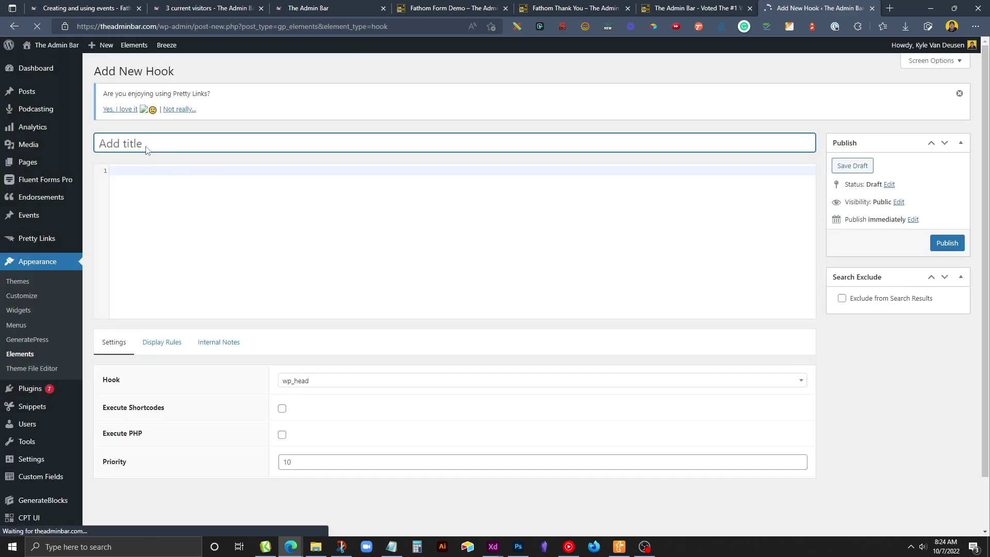
{"action": "type", "text": "FA"}
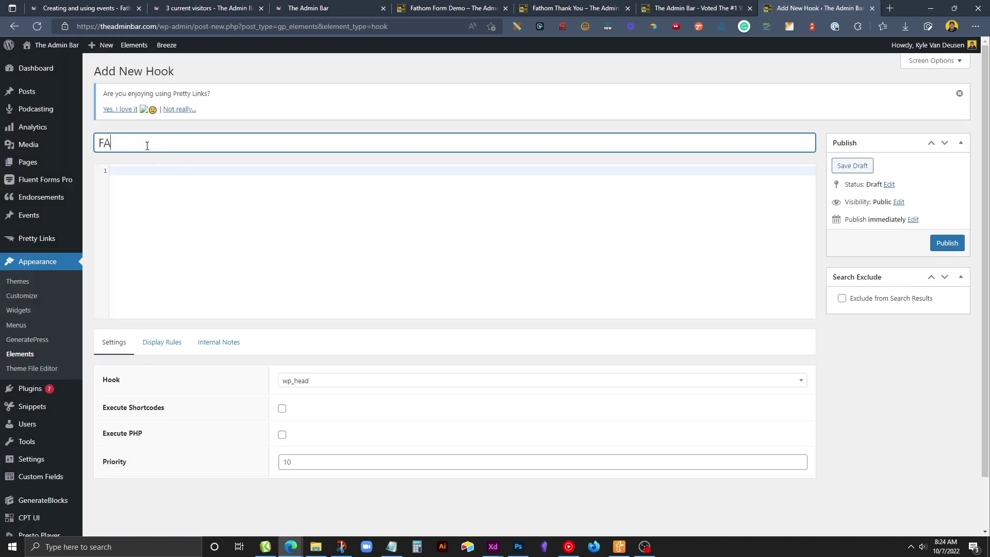
{"action": "type", "text": " - Footer Button"}
{"action": "left_click", "coordinate": [156, 168]}
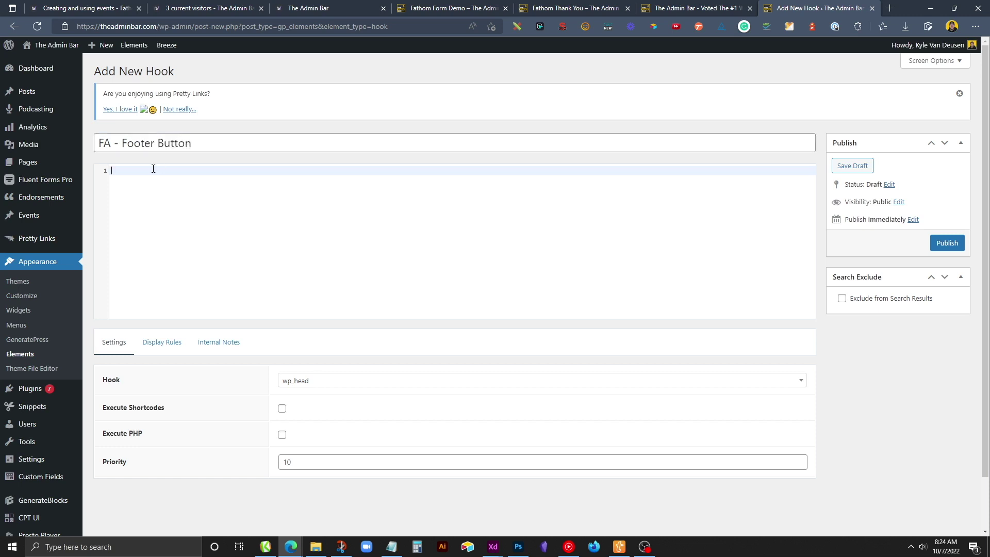
{"action": "key", "text": "ctrl+v"}
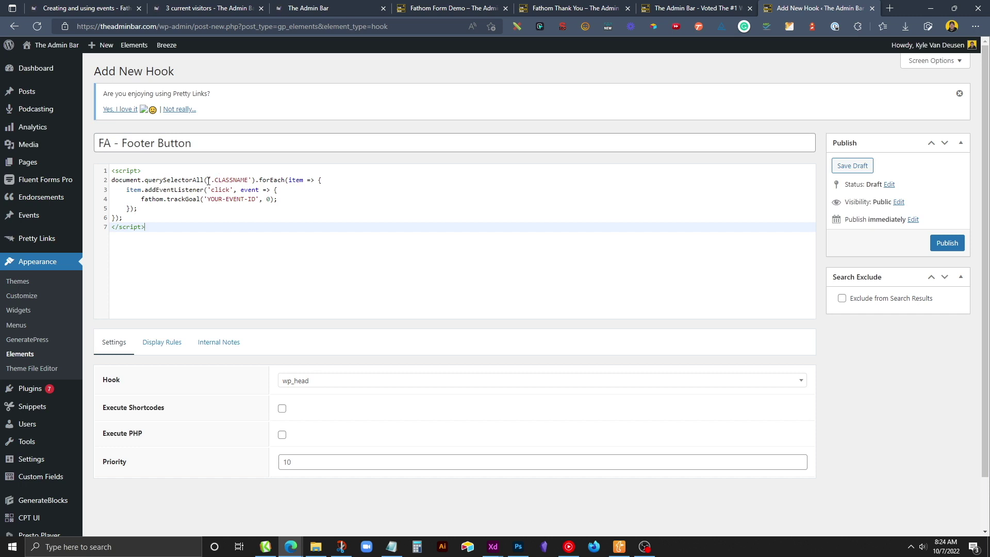
Replace the CLASSNAME placeholder in the script with the selector .fa-footer-button.
{"action": "left_click_drag", "start_coordinate": [216, 180], "coordinate": [257, 199]}
{"action": "left_click", "coordinate": [256, 199]}
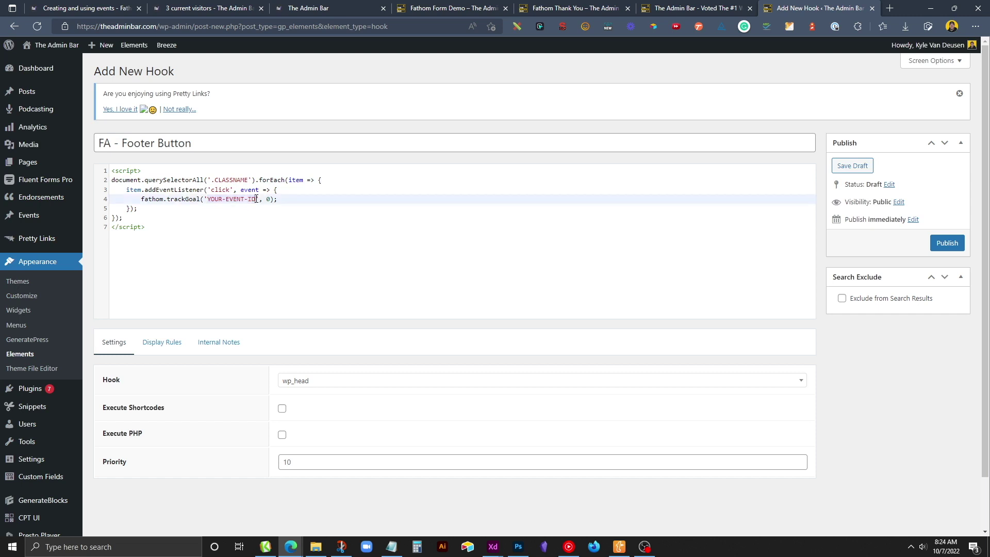
{"action": "left_click", "coordinate": [391, 546]}
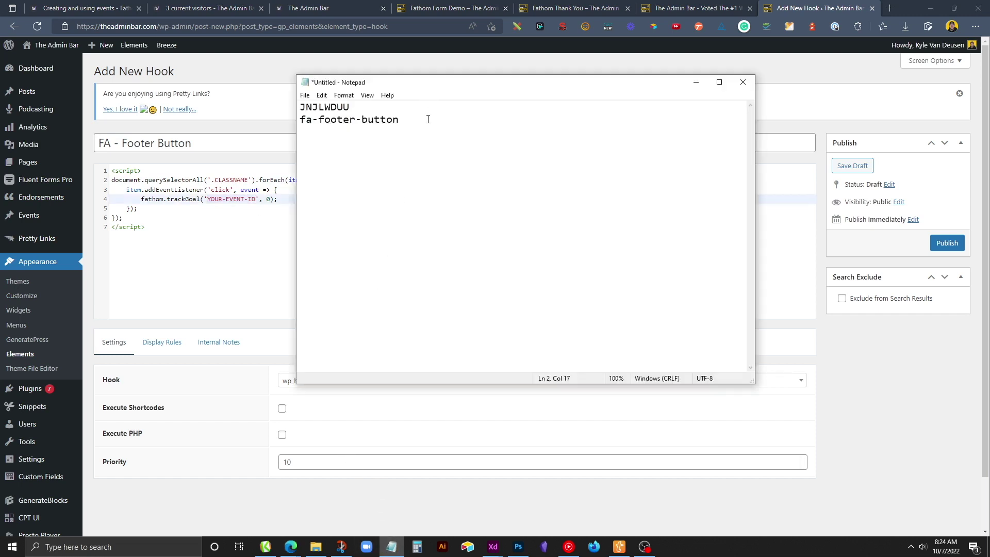
{"action": "left_click_drag", "start_coordinate": [420, 123], "coordinate": [298, 119]}
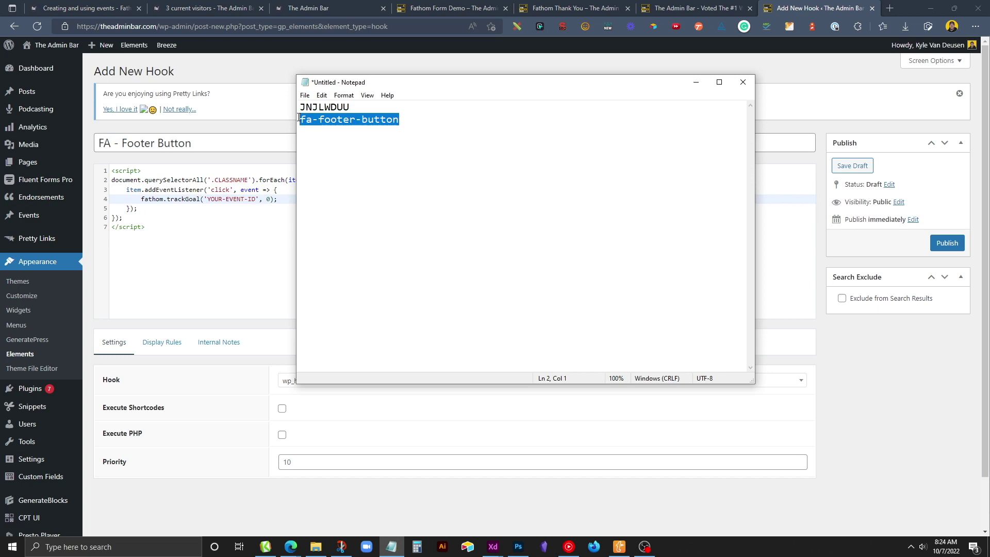
{"action": "left_click", "coordinate": [218, 184]}
{"action": "left_click_drag", "start_coordinate": [214, 180], "coordinate": [249, 179]}
{"action": "key", "text": "ctrl+v"}
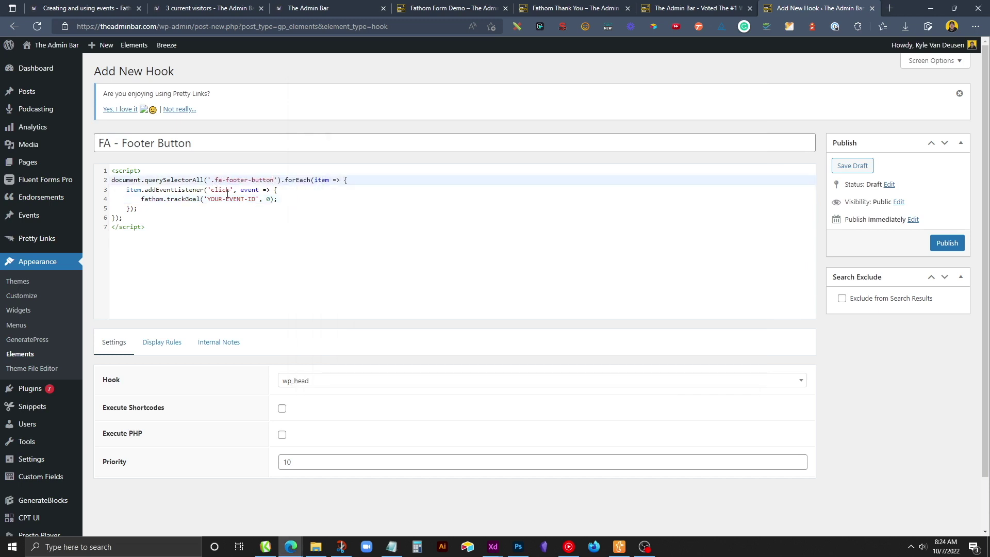
{"action": "left_click", "coordinate": [210, 180]}
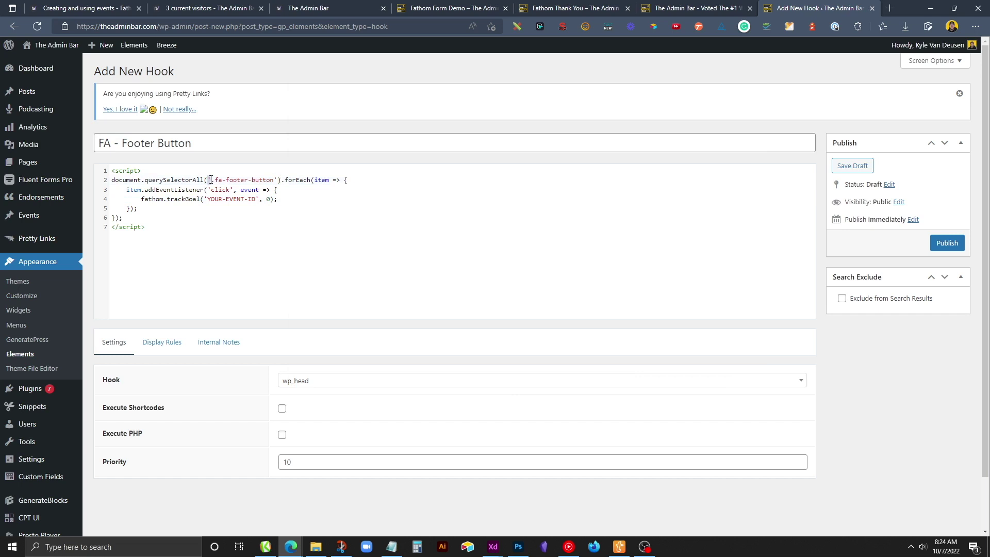
{"action": "left_click", "coordinate": [277, 180]}
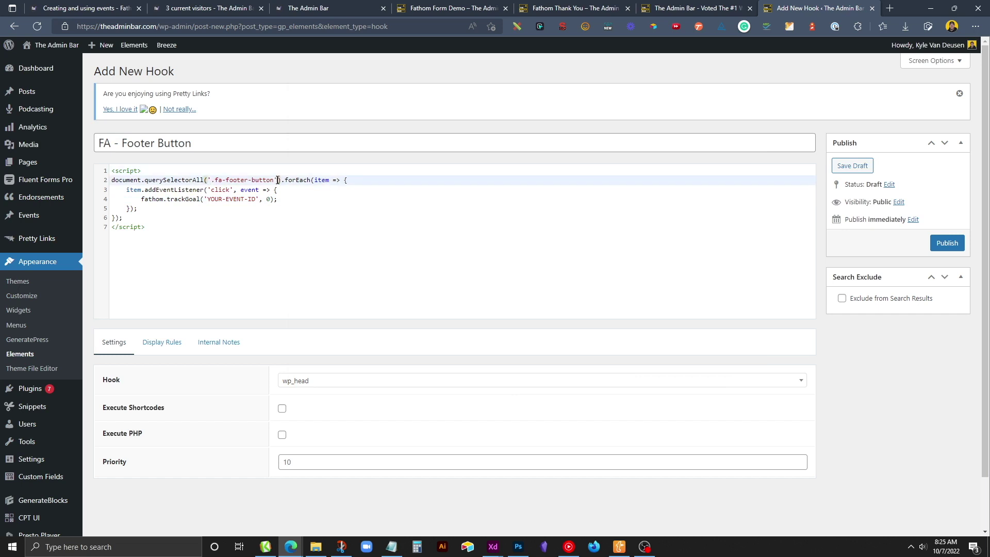
{"action": "left_click", "coordinate": [211, 180]}
{"action": "type", "text": "."}
Replace the YOUR-EVENT-ID placeholder with the event ID JNJLWDUU from Notepad.
{"action": "left_click_drag", "start_coordinate": [207, 199], "coordinate": [258, 201]}
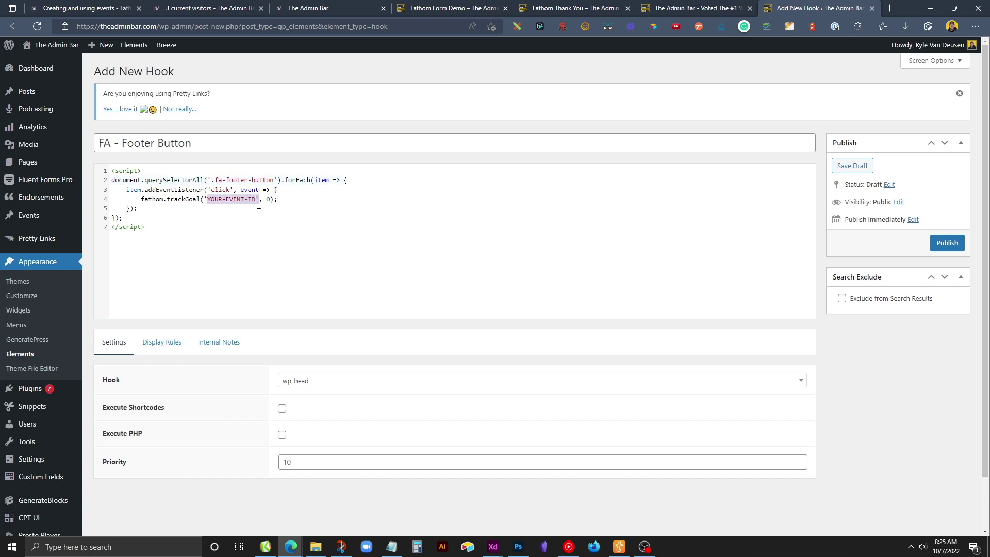
{"action": "left_click", "coordinate": [391, 547]}
{"action": "left_click_drag", "start_coordinate": [350, 108], "coordinate": [254, 104]}
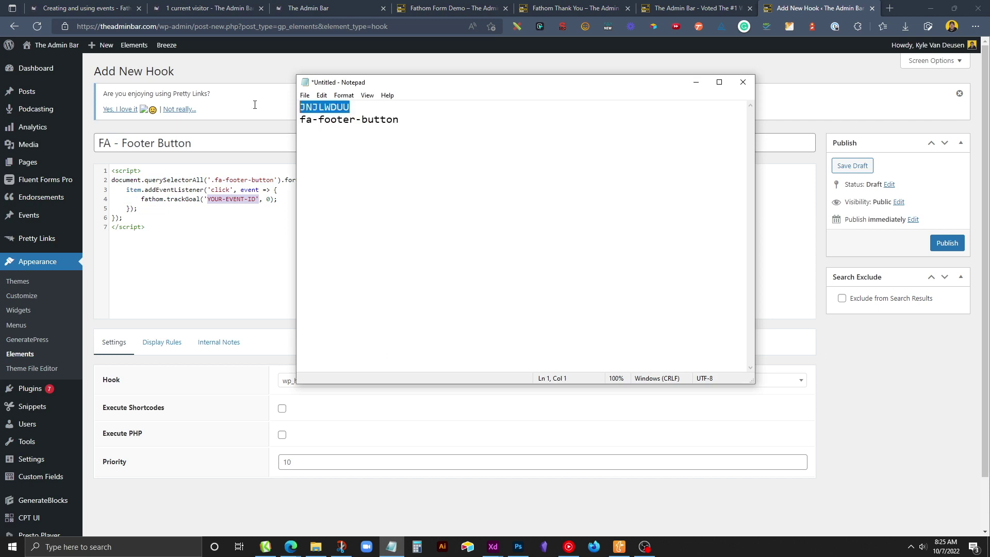
{"action": "left_click", "coordinate": [247, 207]}
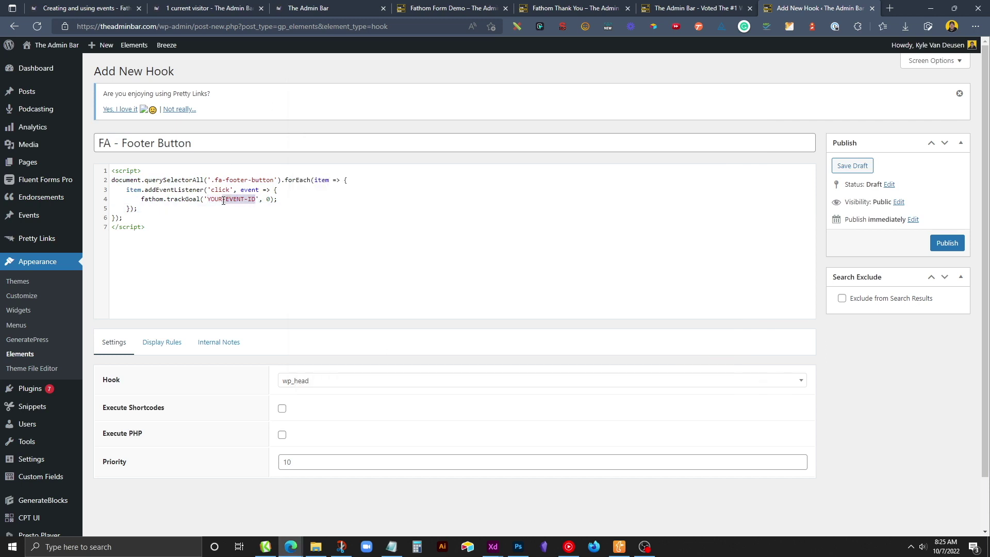
{"action": "left_click_drag", "start_coordinate": [223, 202], "coordinate": [208, 200]}
{"action": "key", "text": "ctrl+v"}
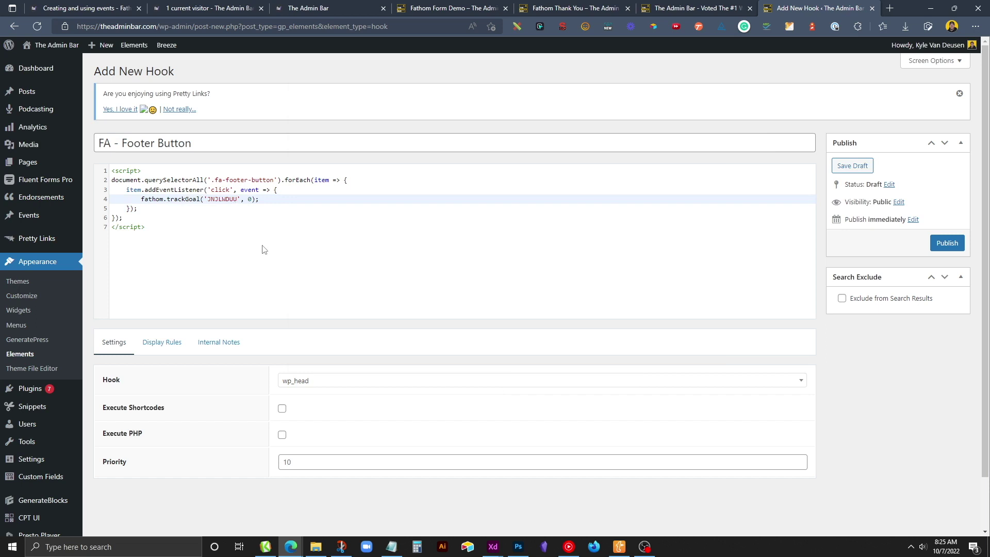
Set the hook location to generate_after_footer_content.
{"action": "left_click", "coordinate": [303, 386]}
{"action": "scroll", "coordinate": [355, 443], "scroll_direction": "down", "scroll_amount": 5}
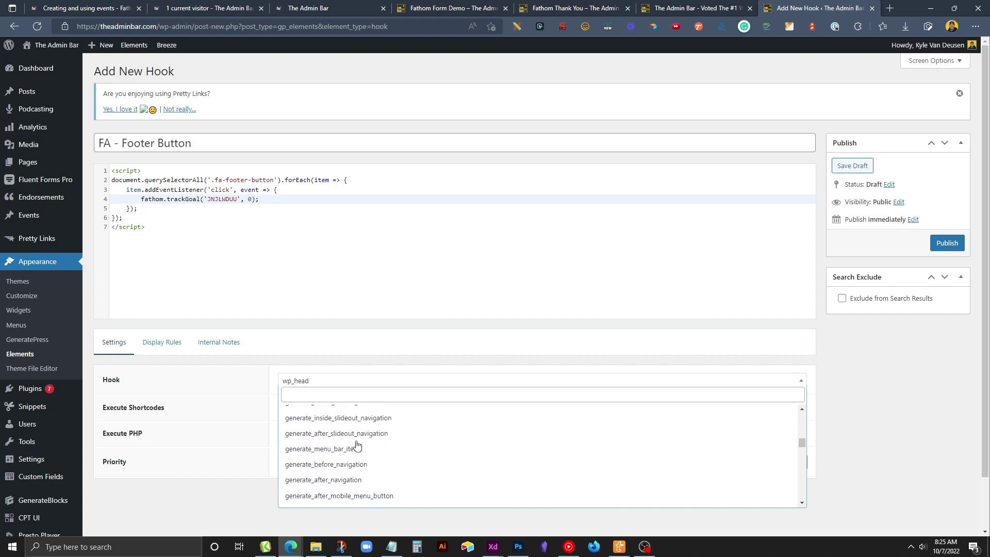
{"action": "scroll", "coordinate": [359, 444], "scroll_direction": "down", "scroll_amount": 8}
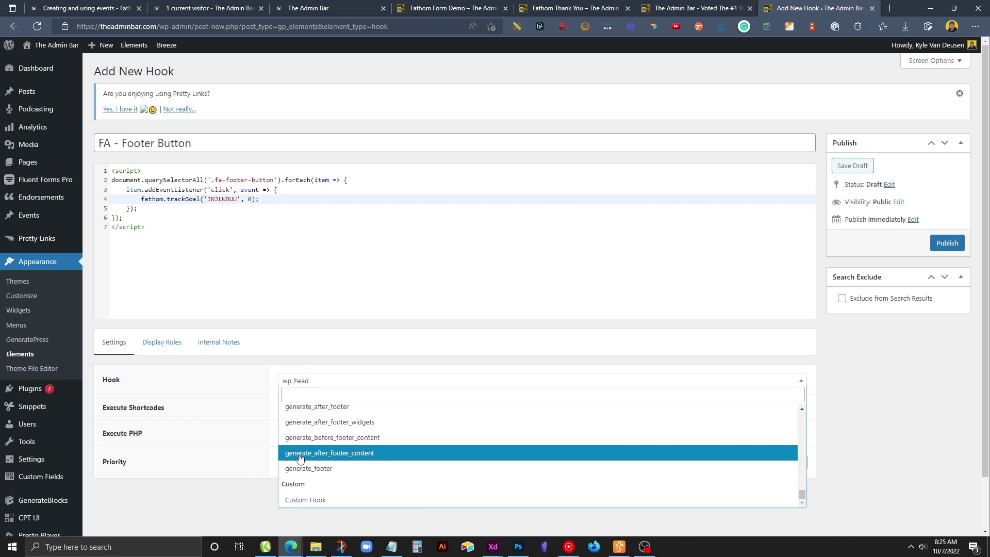
{"action": "left_click", "coordinate": [335, 459]}
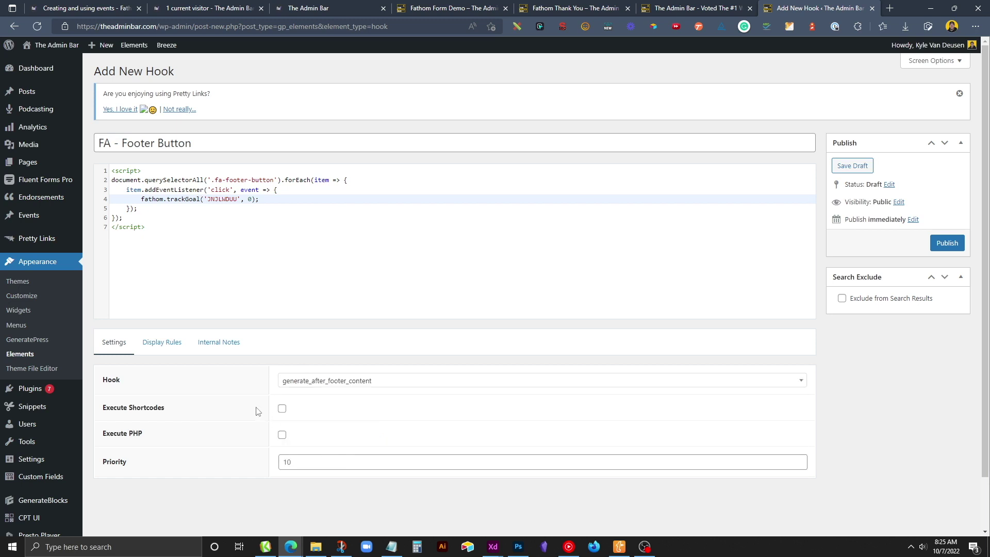
{"action": "left_click", "coordinate": [168, 347]}
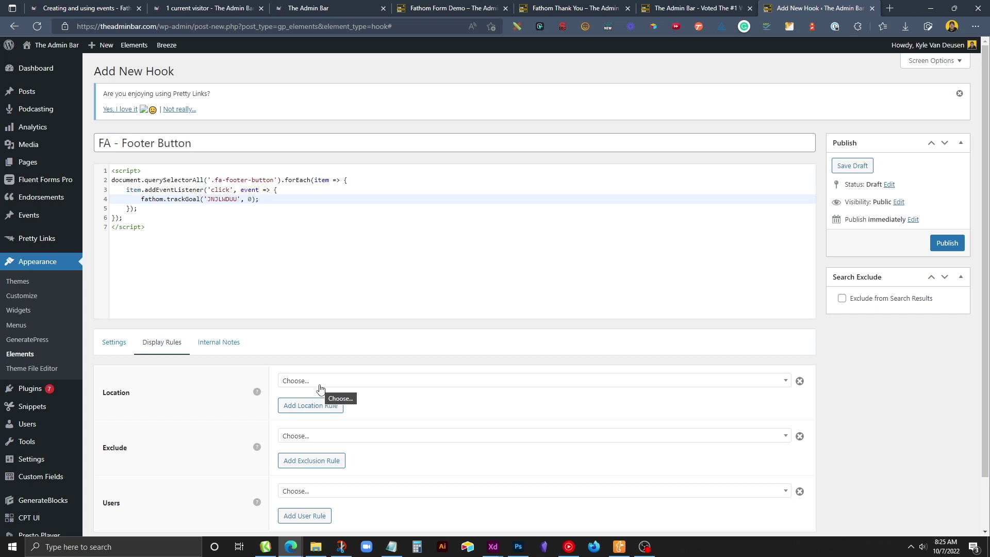
Set the hook's display location to Entire Site, publish it, and purge all Breeze cache.
{"action": "left_click", "coordinate": [320, 382]}
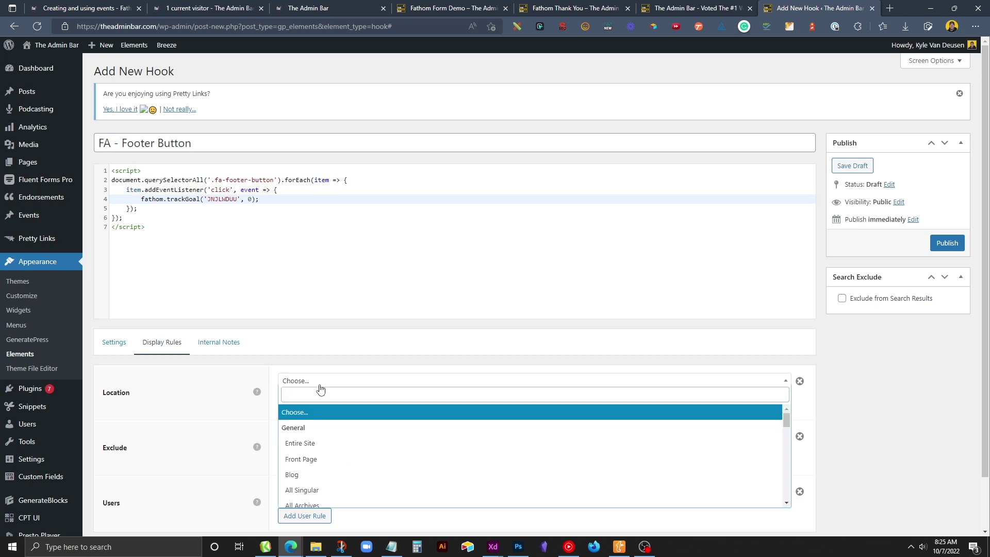
{"action": "left_click", "coordinate": [310, 450]}
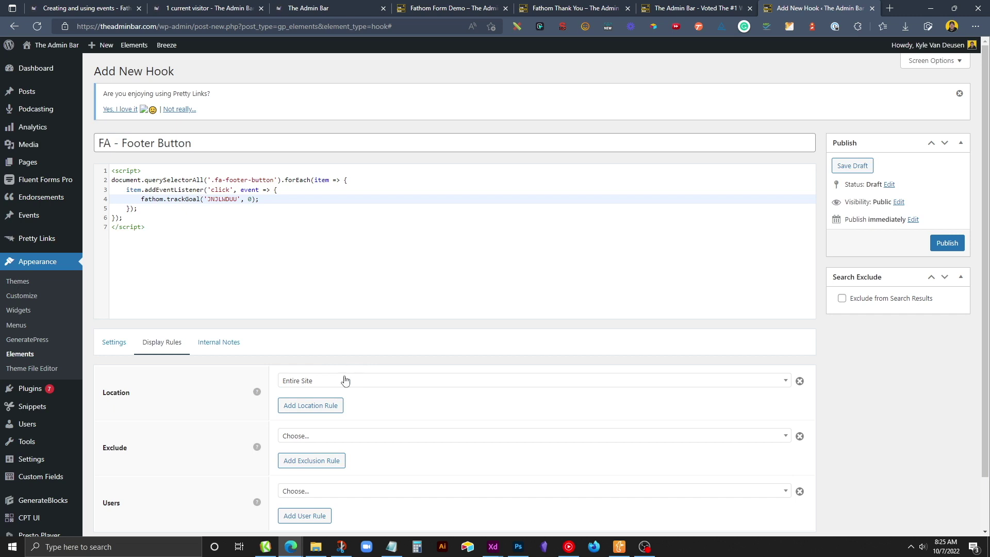
{"action": "left_click", "coordinate": [192, 224]}
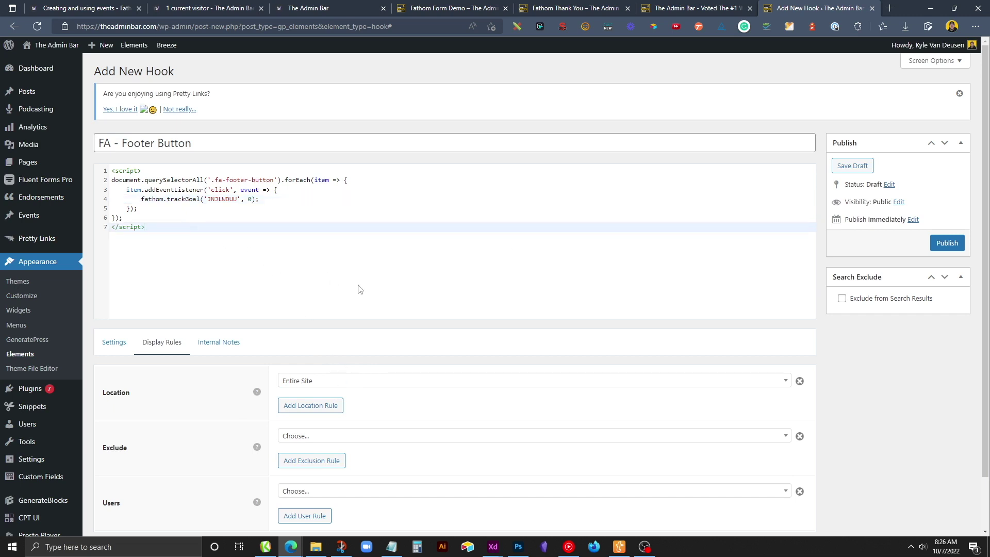
{"action": "left_click", "coordinate": [947, 244]}
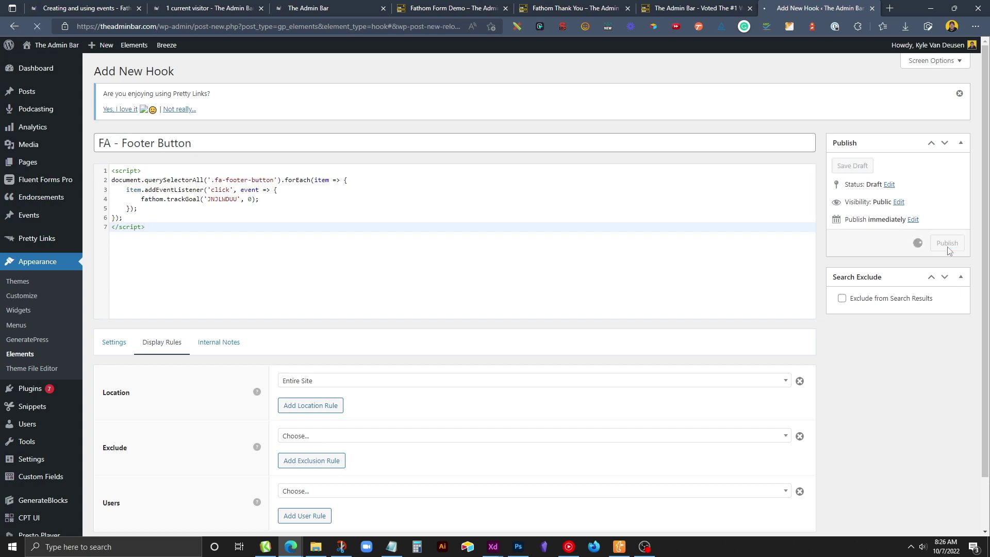
{"action": "mouse_move", "coordinate": [190, 45]}
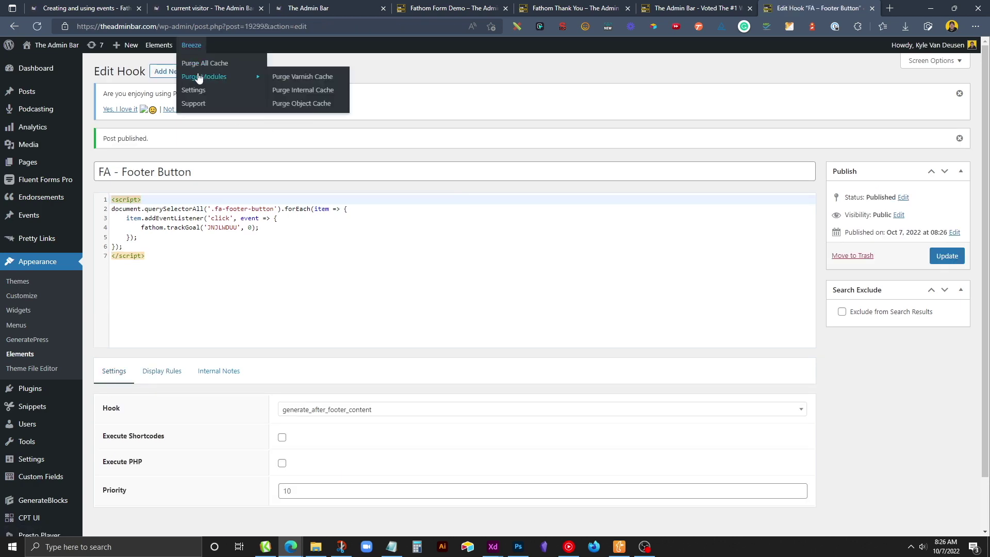
{"action": "left_click", "coordinate": [200, 63]}
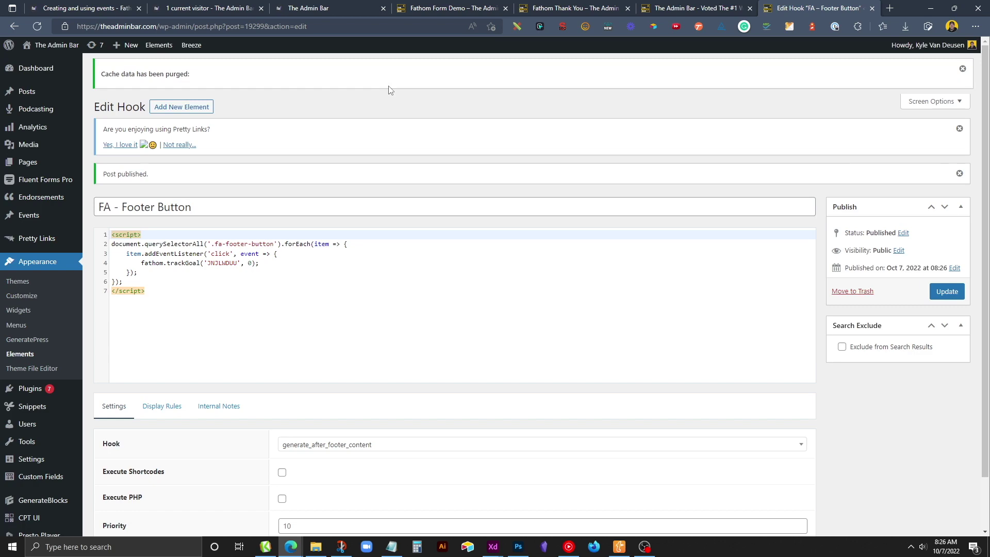
In a new InPrivate window, visit theadminbar.com and click the footer's Request Membership button.
{"action": "left_click", "coordinate": [975, 26]}
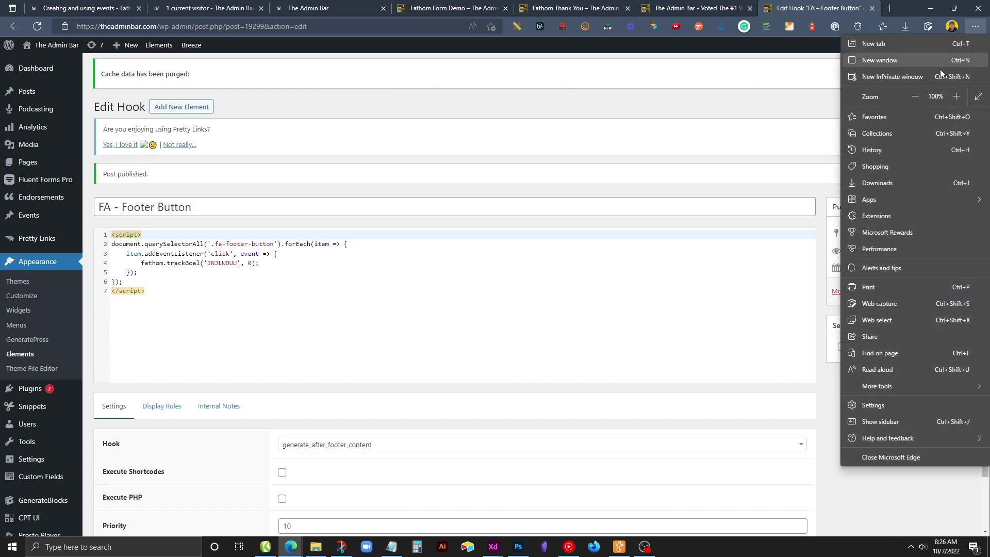
{"action": "left_click", "coordinate": [941, 75]}
{"action": "type", "text": "the"}
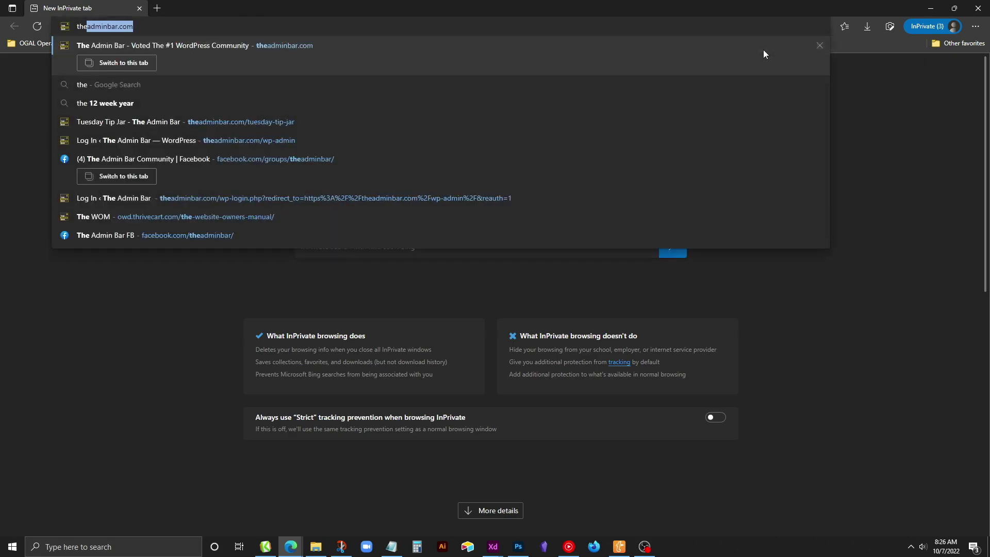
{"action": "key", "text": "Return"}
{"action": "scroll", "coordinate": [462, 223], "scroll_direction": "down", "scroll_amount": 1}
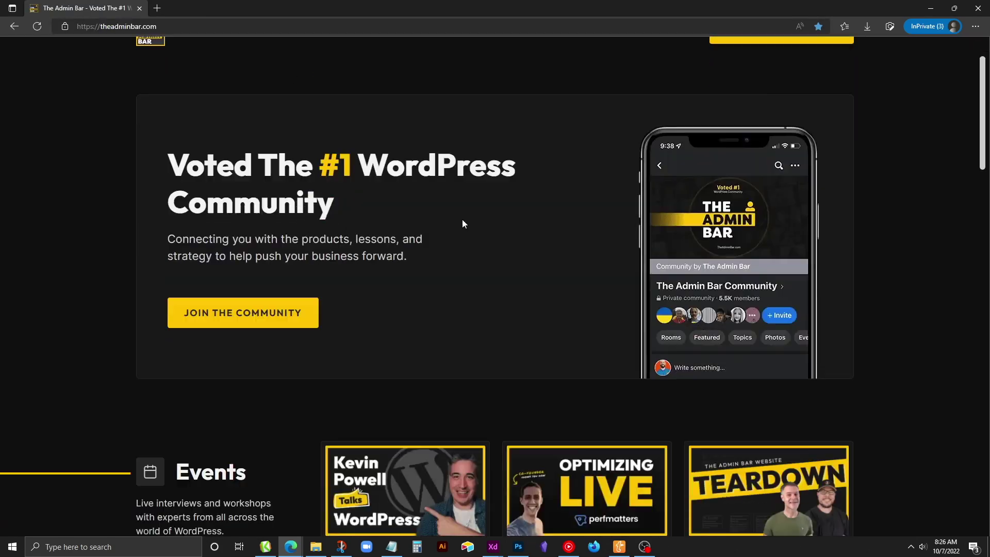
{"action": "scroll", "coordinate": [463, 223], "scroll_direction": "down", "scroll_amount": 20}
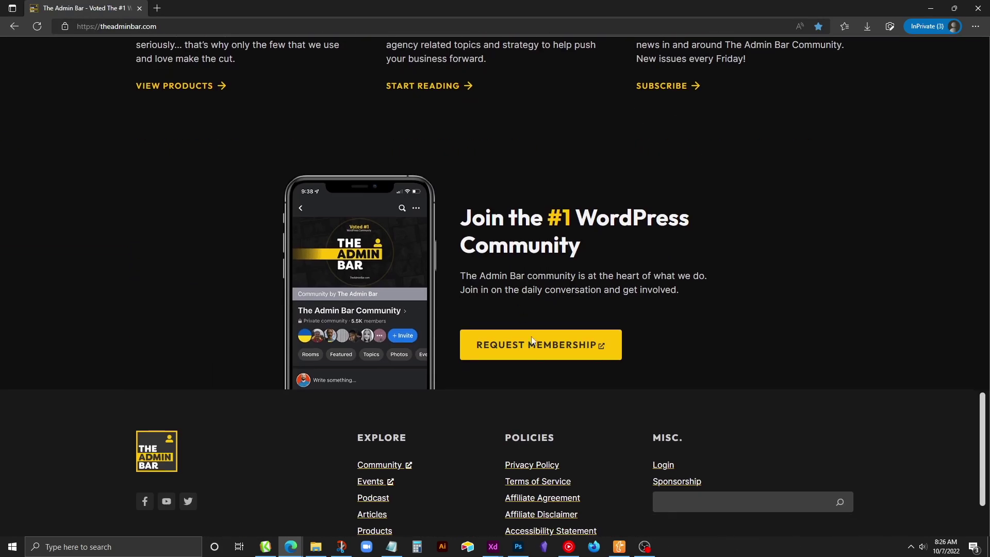
{"action": "left_click", "coordinate": [533, 341]}
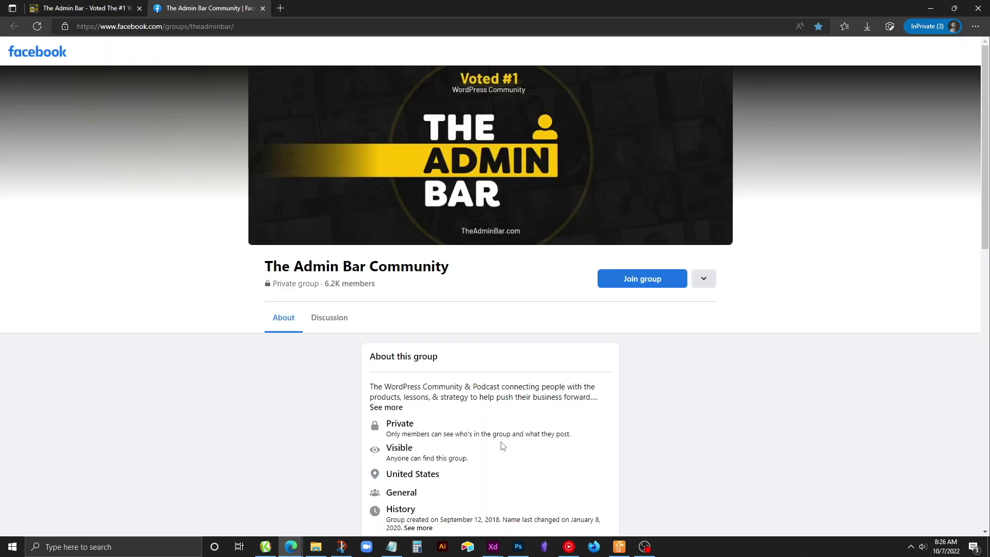
{"action": "scroll", "coordinate": [503, 445], "scroll_direction": "down", "scroll_amount": 3}
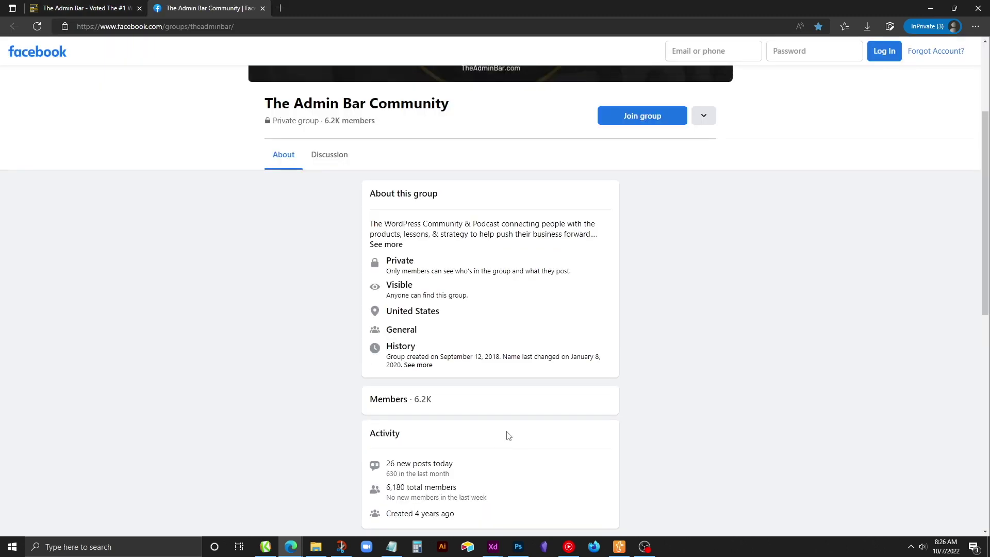
Close the private window and reload the Fathom dashboard to see 1 DEMO - Footer Button completion.
{"action": "left_click", "coordinate": [929, 9]}
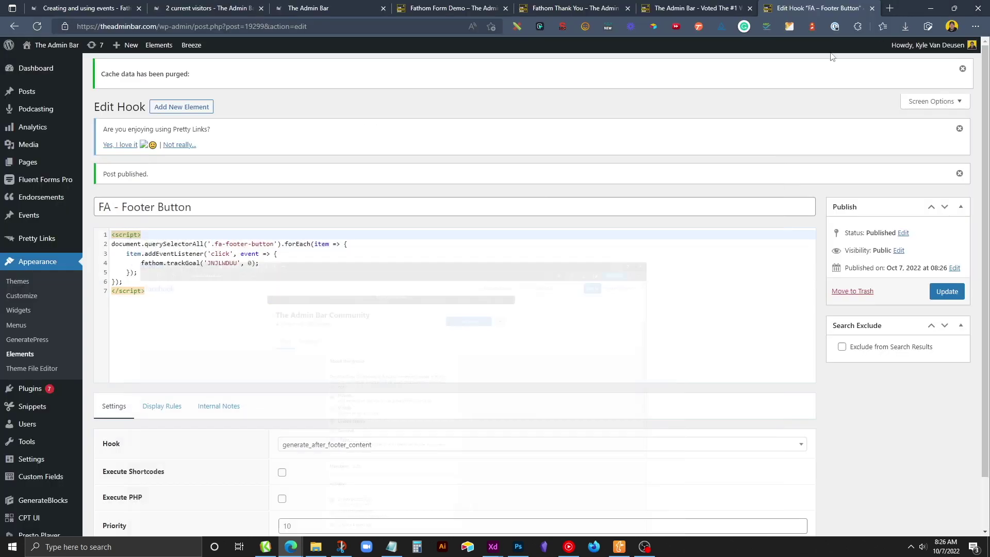
{"action": "left_click", "coordinate": [235, 9]}
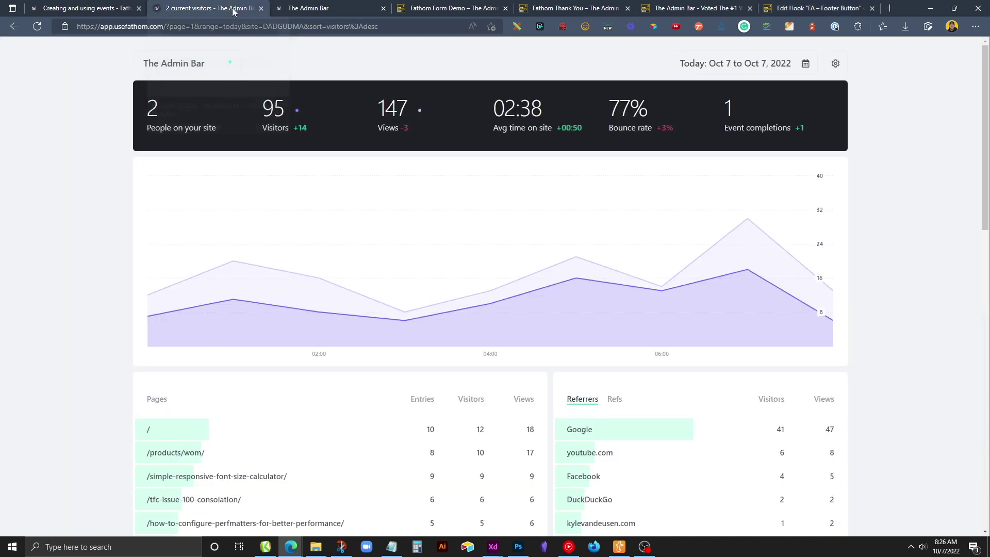
{"action": "left_click", "coordinate": [228, 22]}
{"action": "key", "text": "Return"}
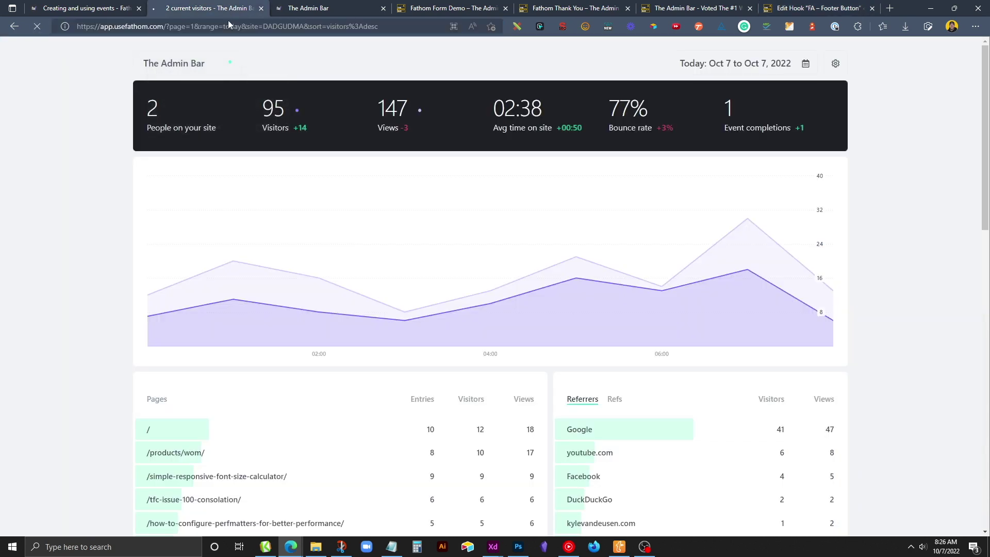
{"action": "scroll", "coordinate": [268, 149], "scroll_direction": "down", "scroll_amount": 3}
{"action": "scroll", "coordinate": [267, 155], "scroll_direction": "down", "scroll_amount": 10}
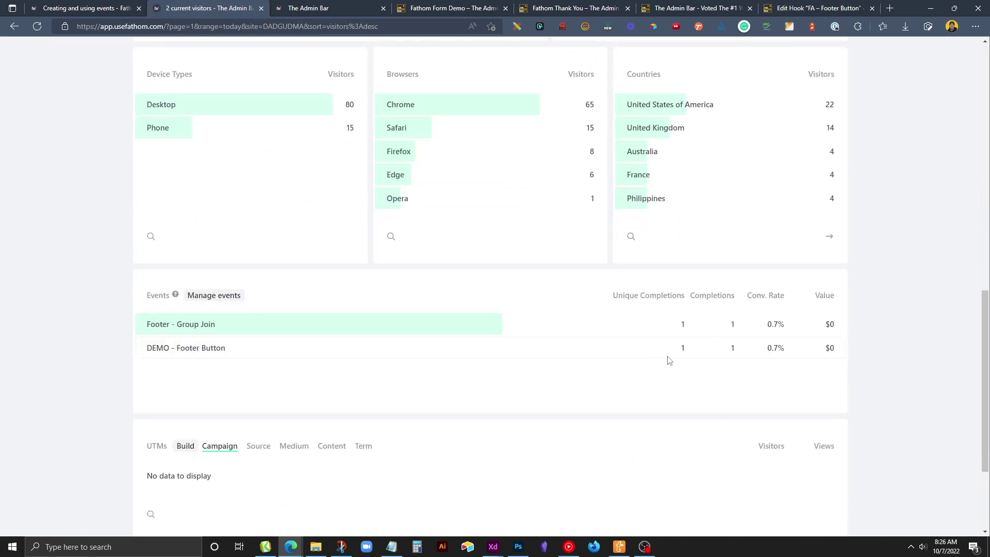
{"action": "mouse_move", "coordinate": [685, 363]}
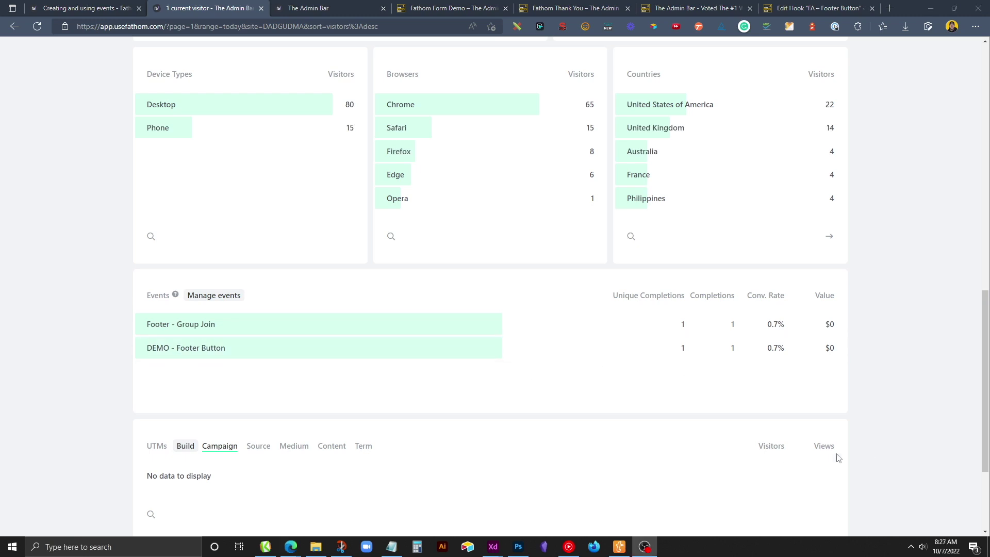
{"action": "left_click", "coordinate": [554, 5]}
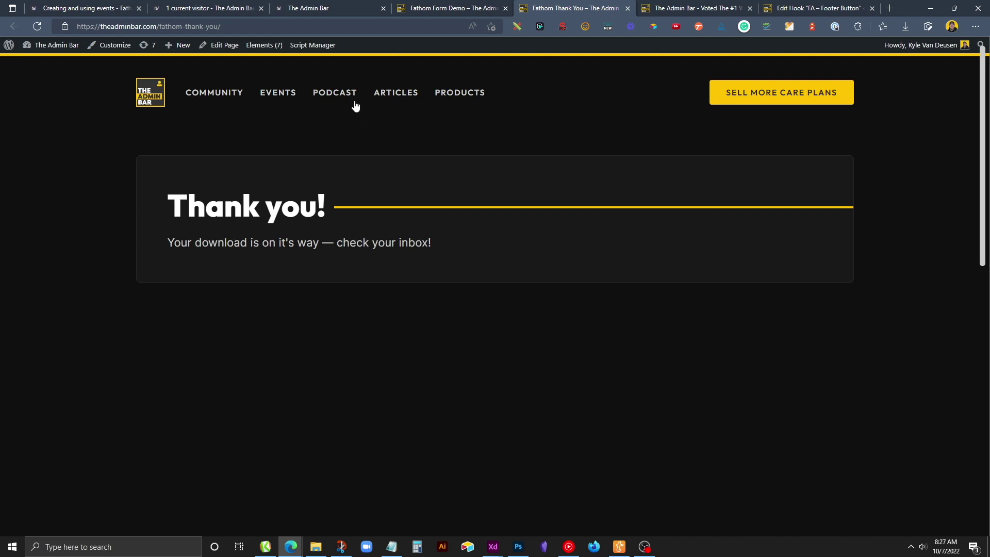
Create a new Fathom event named 'DEMO - Page Load'.
{"action": "left_click", "coordinate": [227, 9]}
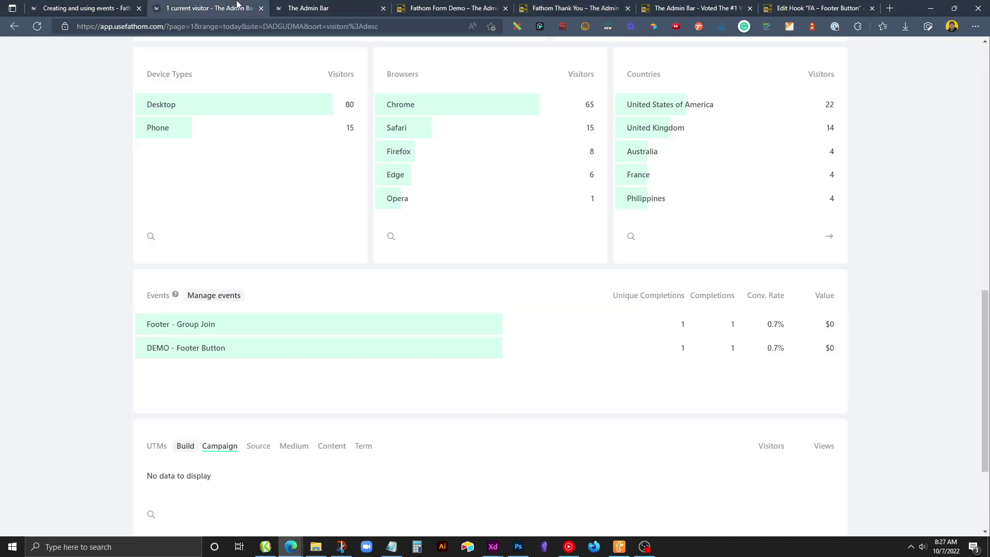
{"action": "left_click", "coordinate": [312, 8]}
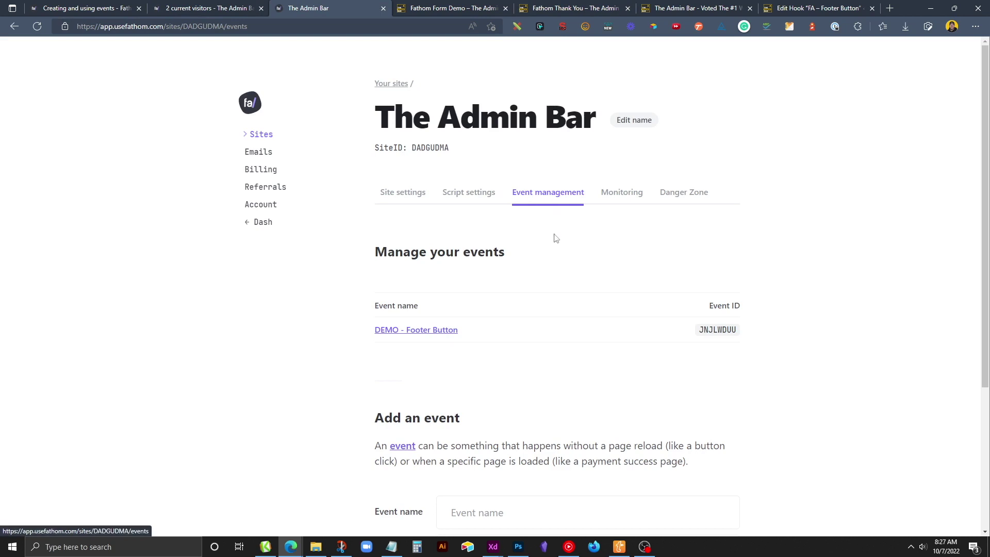
{"action": "scroll", "coordinate": [536, 253], "scroll_direction": "down", "scroll_amount": 3}
{"action": "left_click", "coordinate": [467, 372]}
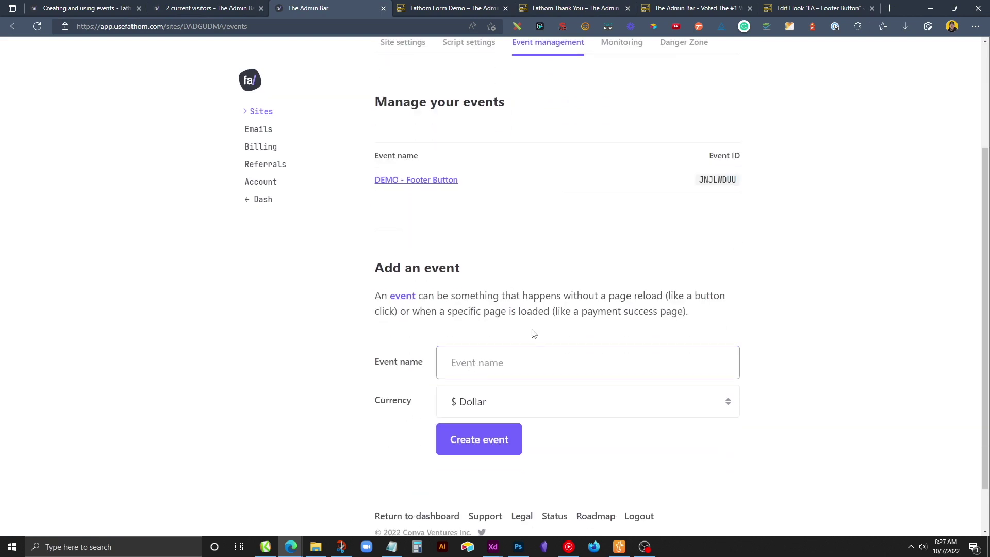
{"action": "type", "text": "DEMO - Page Load"}
{"action": "left_click", "coordinate": [504, 442]}
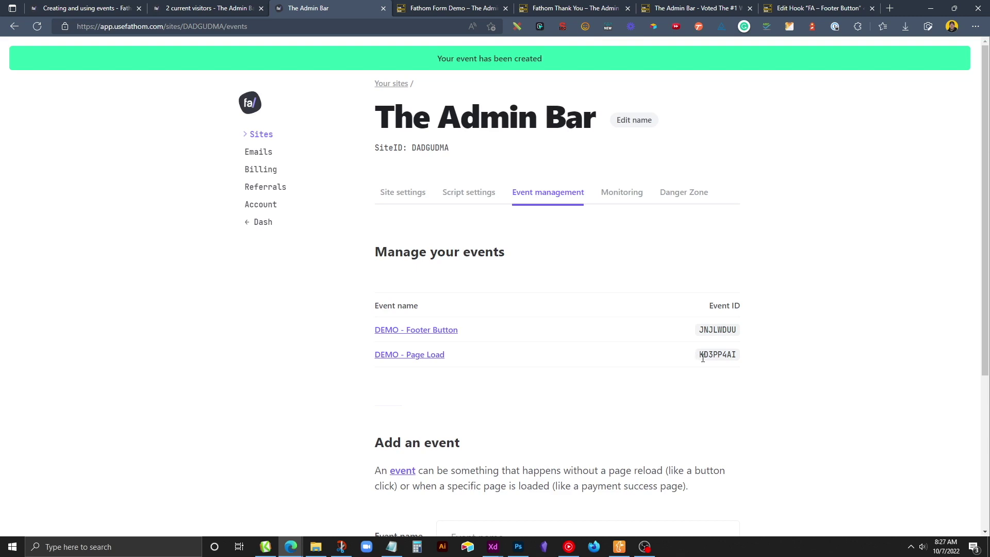
Copy the event ID KD3PP4AI into Notepad, replacing the old note text.
{"action": "left_click_drag", "start_coordinate": [700, 355], "coordinate": [734, 356]}
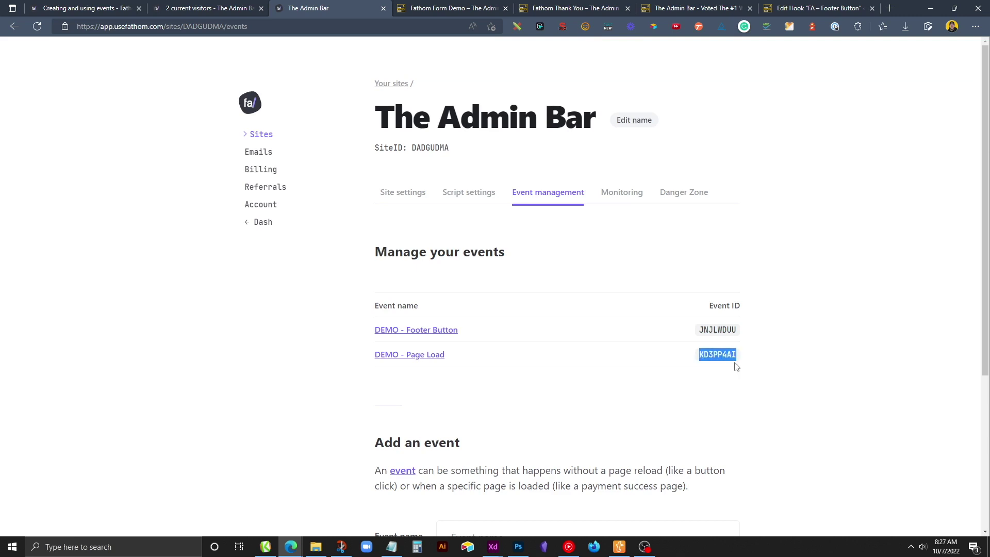
{"action": "left_click", "coordinate": [391, 547]}
{"action": "left_click", "coordinate": [448, 237]}
{"action": "key", "text": "ctrl+a"}
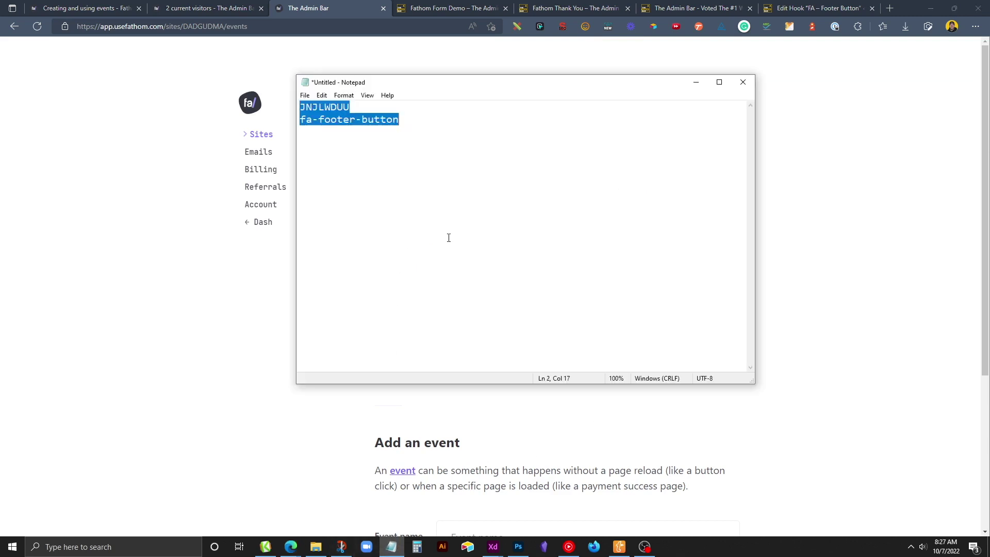
{"action": "type", "text": "KD3PP4AI"}
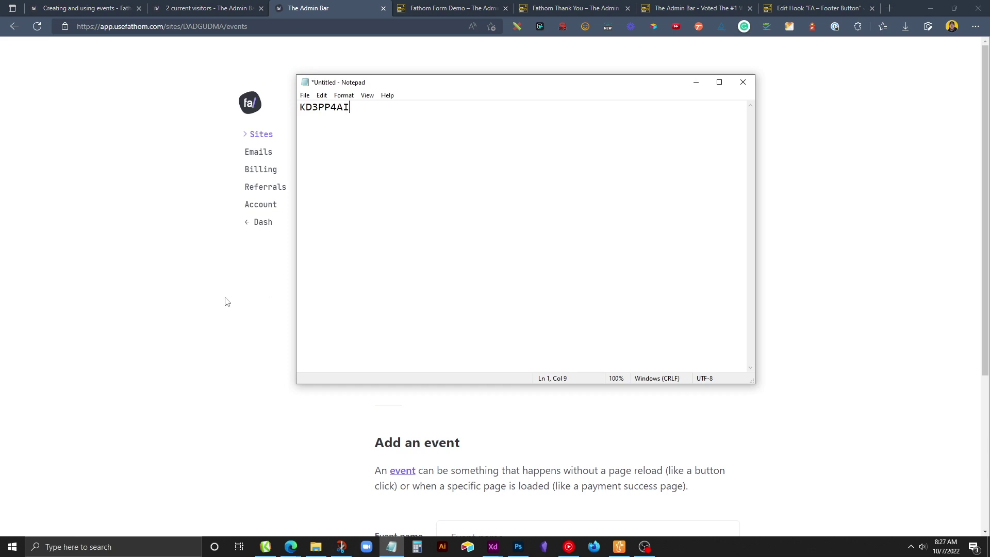
{"action": "left_click", "coordinate": [223, 301]}
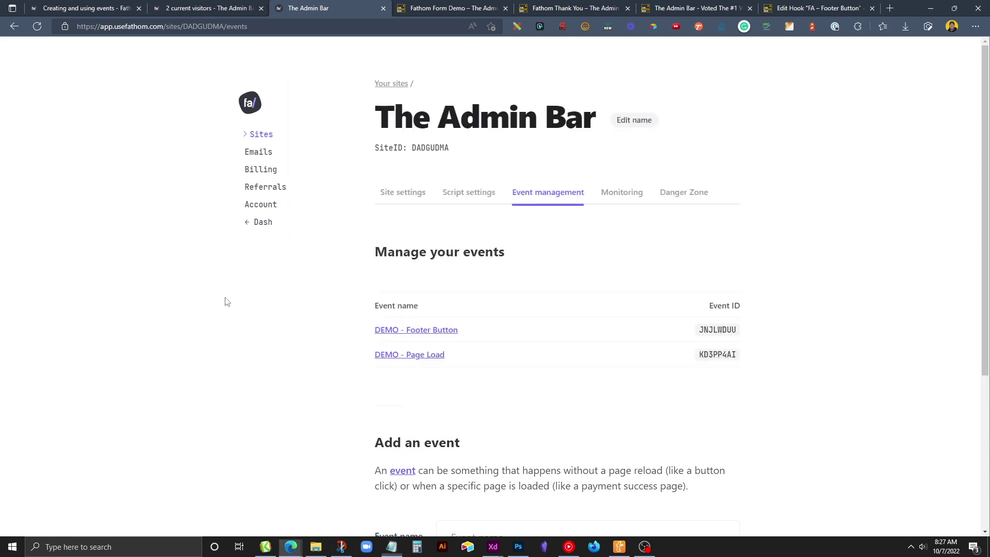
Copy the 'Events as a page load' script sample from Fathom's documentation.
{"action": "left_click", "coordinate": [80, 4]}
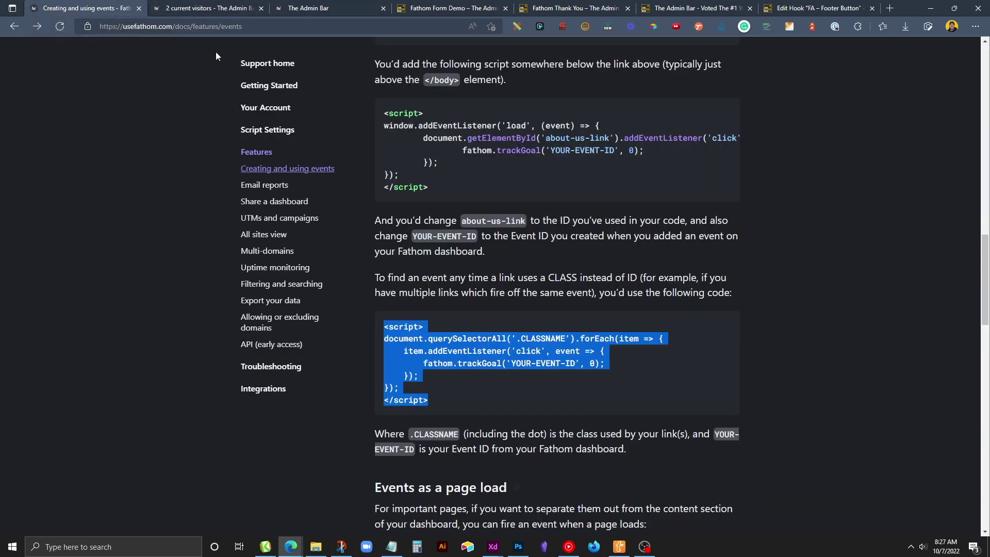
{"action": "scroll", "coordinate": [475, 291], "scroll_direction": "down", "scroll_amount": 4}
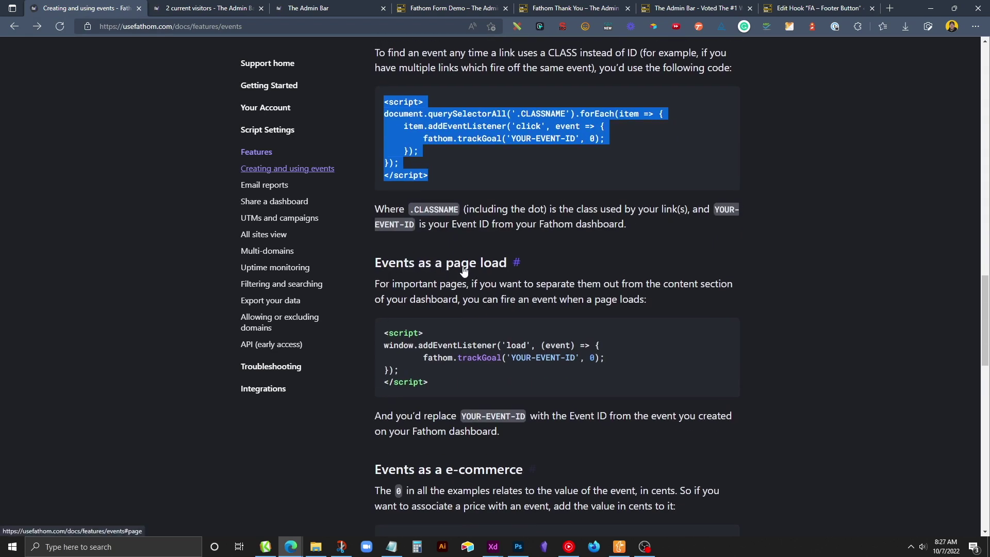
{"action": "left_click_drag", "start_coordinate": [440, 382], "coordinate": [383, 341]}
{"action": "right_click", "coordinate": [398, 333]}
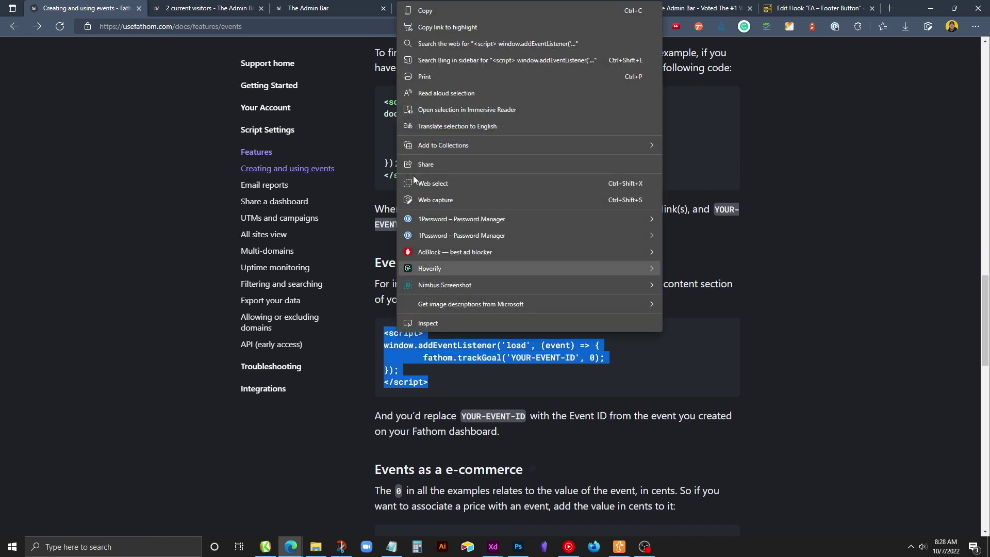
{"action": "left_click", "coordinate": [441, 10]}
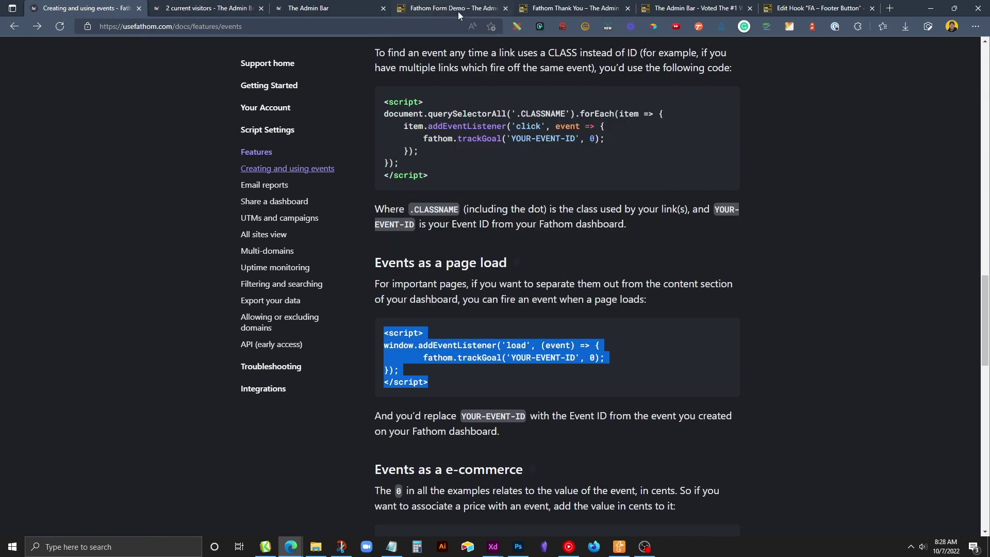
{"action": "left_click", "coordinate": [789, 6]}
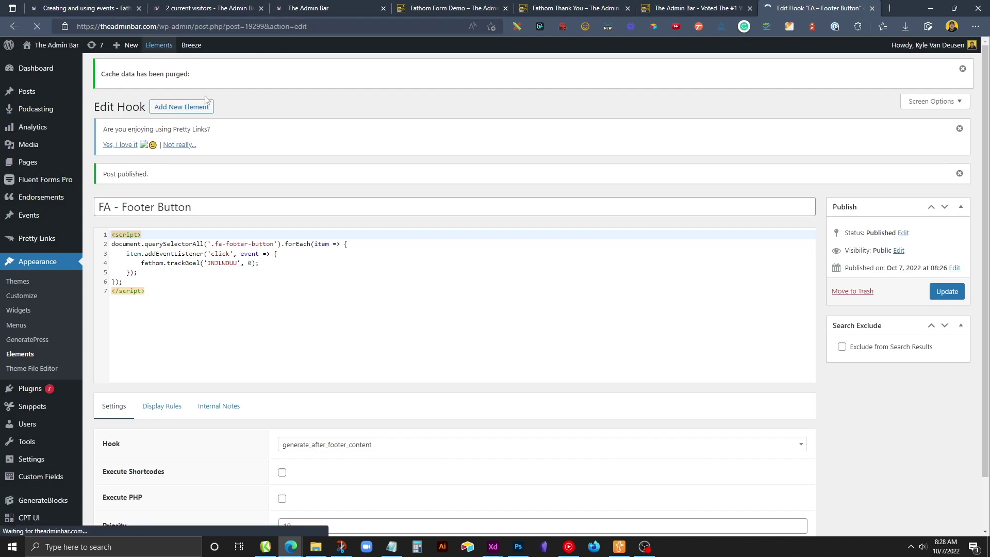
Create a new Hook element titled 'FA - Page Load'.
{"action": "left_click", "coordinate": [191, 89]}
{"action": "left_click", "coordinate": [422, 304]}
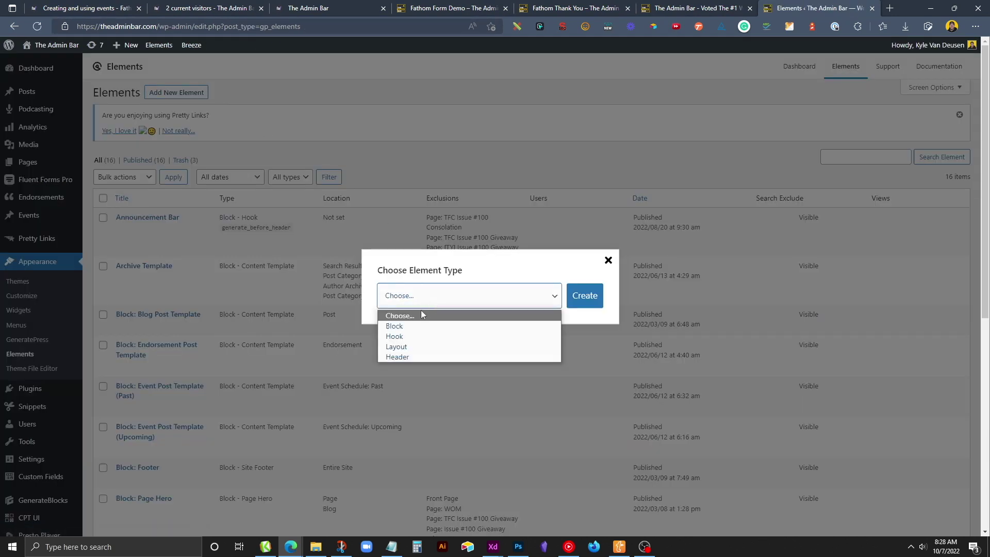
{"action": "left_click", "coordinate": [395, 336]}
{"action": "left_click", "coordinate": [584, 295]}
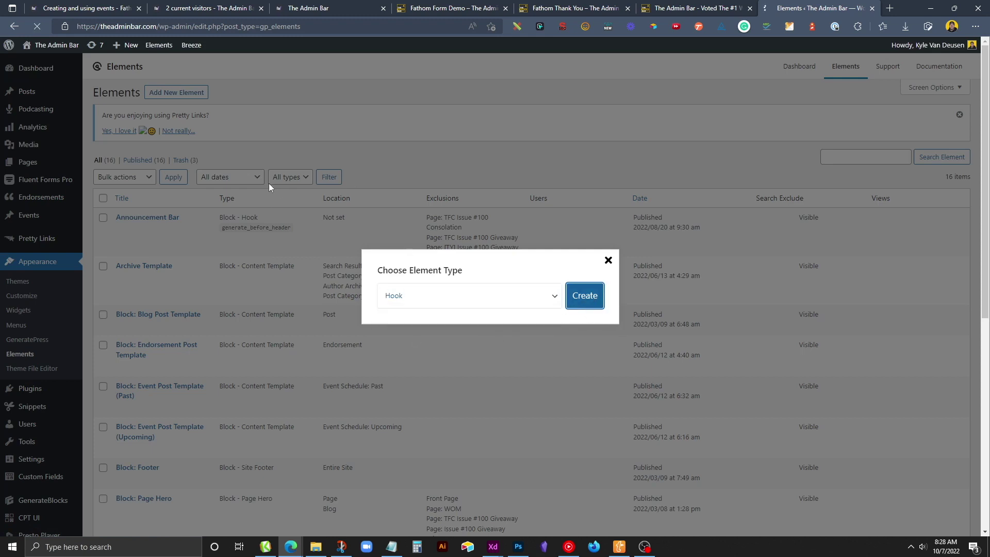
{"action": "type", "text": "FA"}
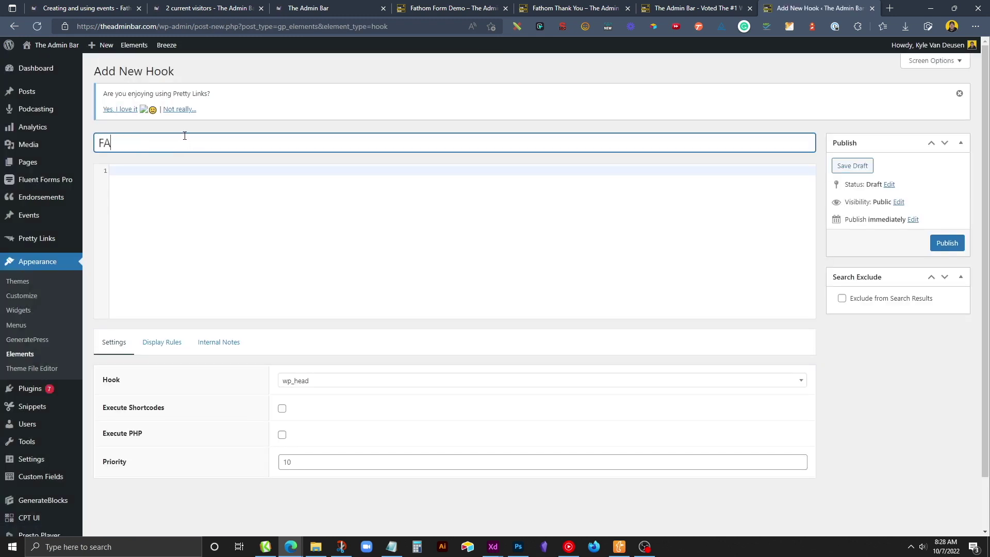
{"action": "type", "text": " - Page Load"}
Paste the page-load script and replace YOUR-EVENT-ID with event ID KD3PP4AI.
{"action": "left_click", "coordinate": [129, 170]}
{"action": "key", "text": "ctrl+v"}
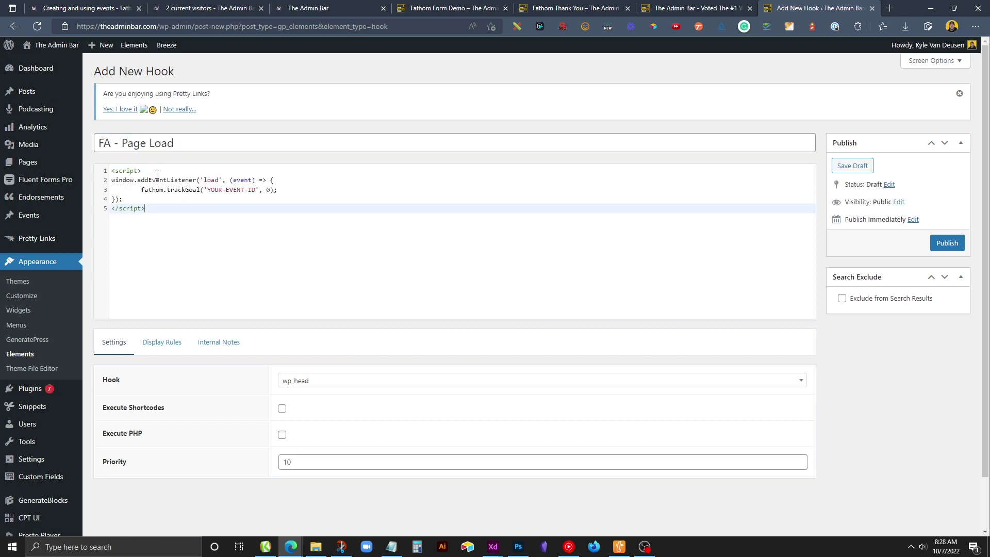
{"action": "left_click_drag", "start_coordinate": [207, 190], "coordinate": [253, 190]}
{"action": "left_click", "coordinate": [391, 547]}
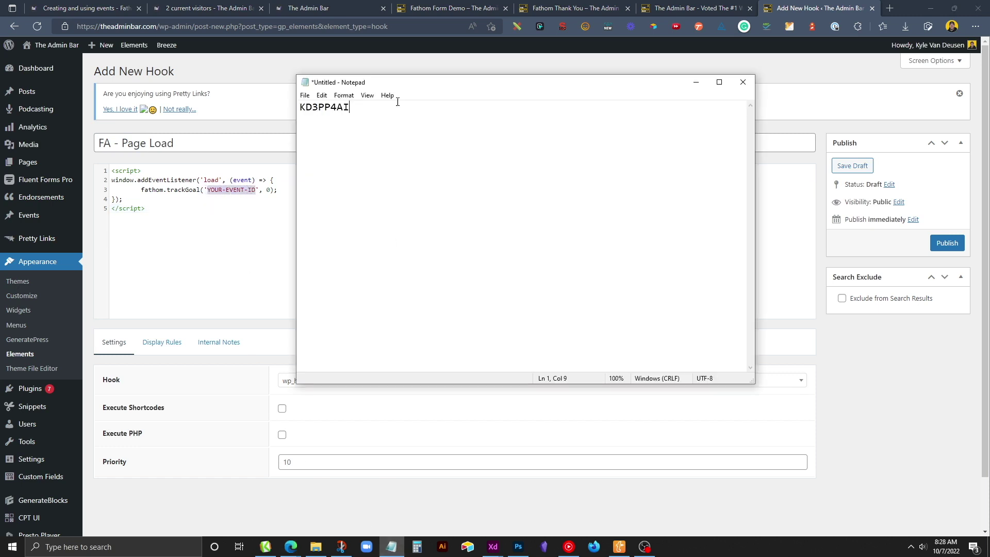
{"action": "left_click_drag", "start_coordinate": [367, 105], "coordinate": [203, 116]}
{"action": "left_click", "coordinate": [253, 189]}
{"action": "left_click_drag", "start_coordinate": [253, 190], "coordinate": [208, 189]}
{"action": "key", "text": "ctrl+v"}
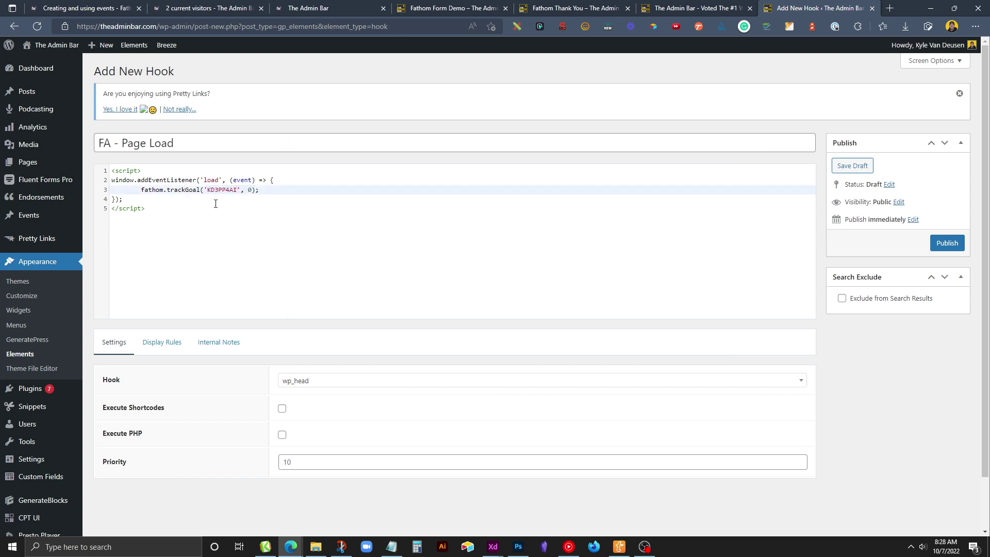
{"action": "left_click", "coordinate": [202, 224]}
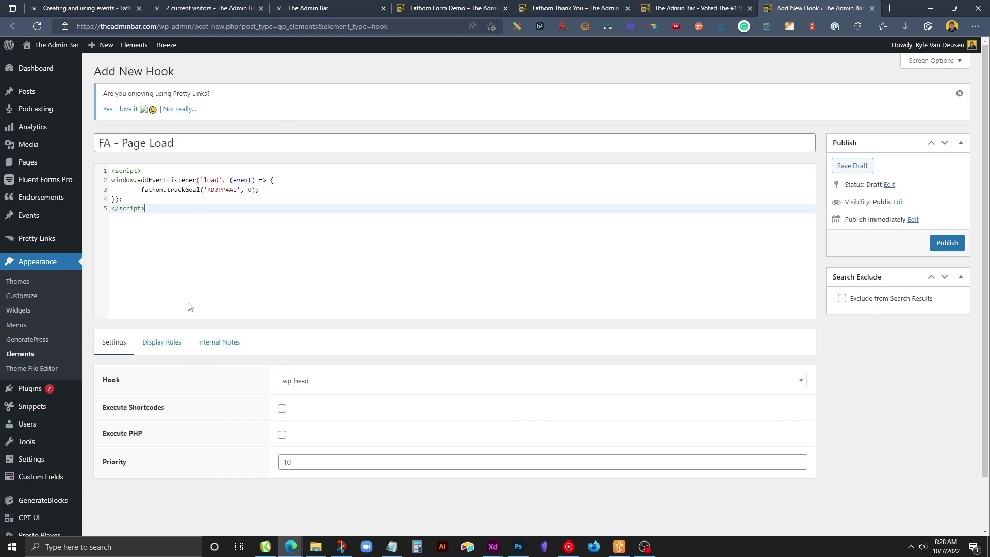
Set the hook location to generate_after_footer_content.
{"action": "left_click", "coordinate": [220, 203]}
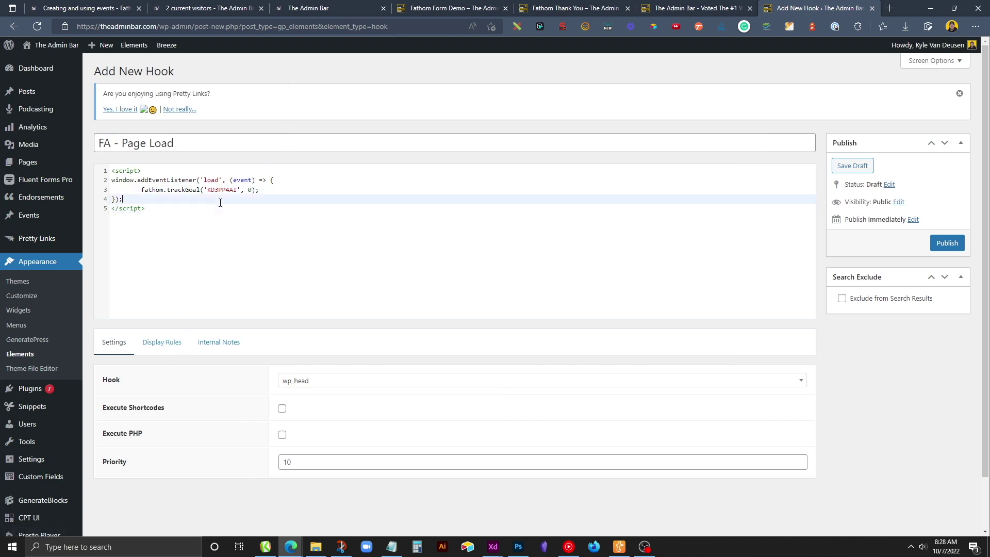
{"action": "left_click", "coordinate": [333, 381]}
{"action": "scroll", "coordinate": [330, 428], "scroll_direction": "down", "scroll_amount": 3}
{"action": "scroll", "coordinate": [335, 438], "scroll_direction": "down", "scroll_amount": 8}
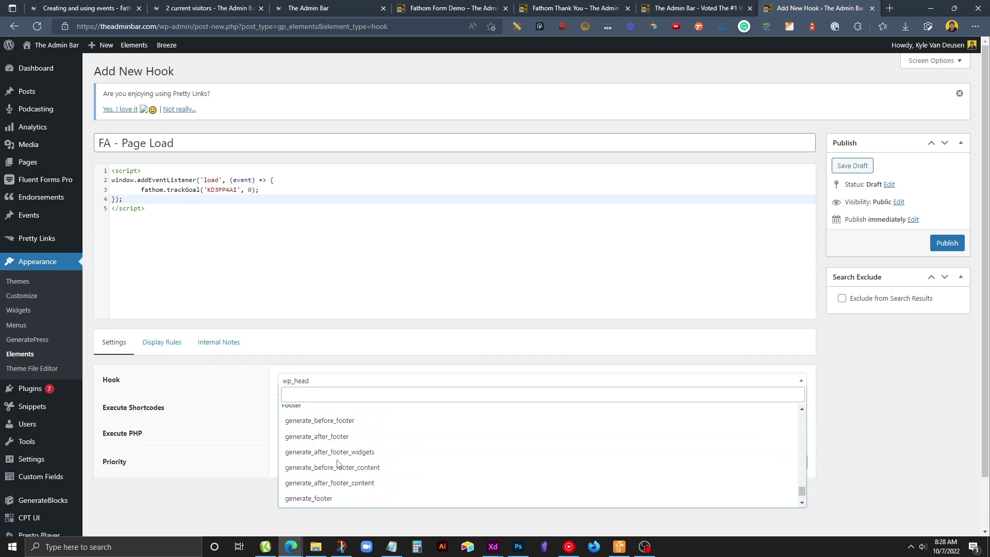
{"action": "left_click", "coordinate": [351, 453]}
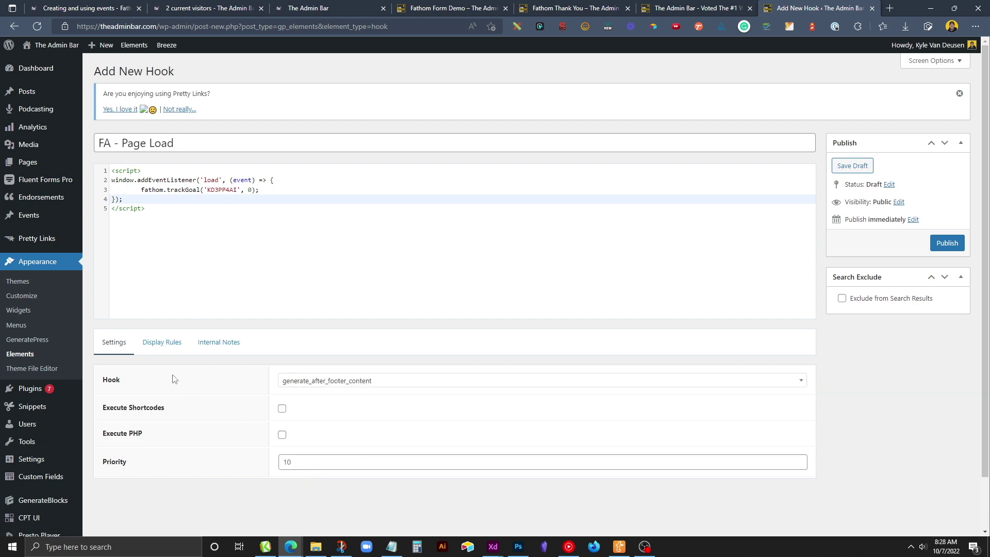
{"action": "left_click", "coordinate": [162, 345]}
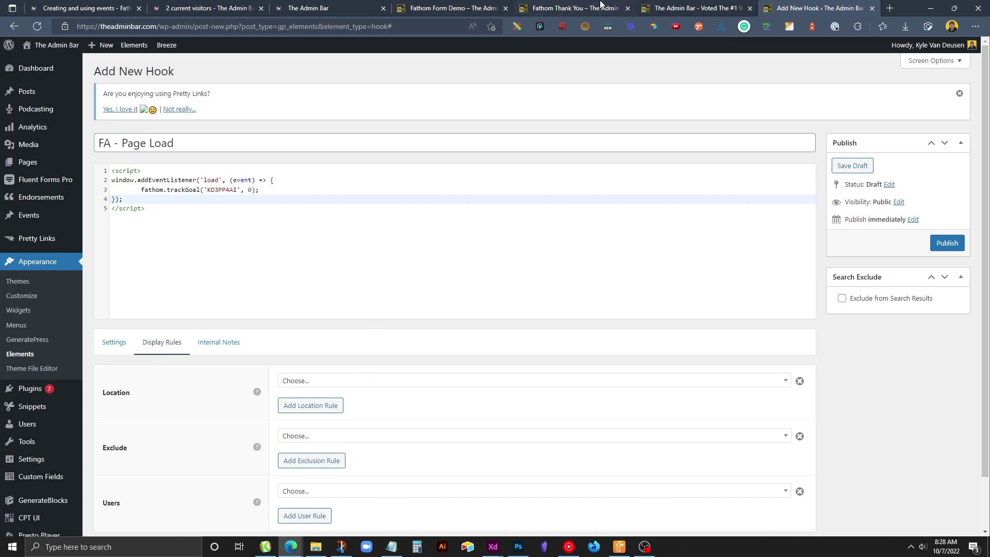
Check the live thank-you page's URL slug.
{"action": "left_click", "coordinate": [562, 8]}
{"action": "left_click", "coordinate": [165, 26]}
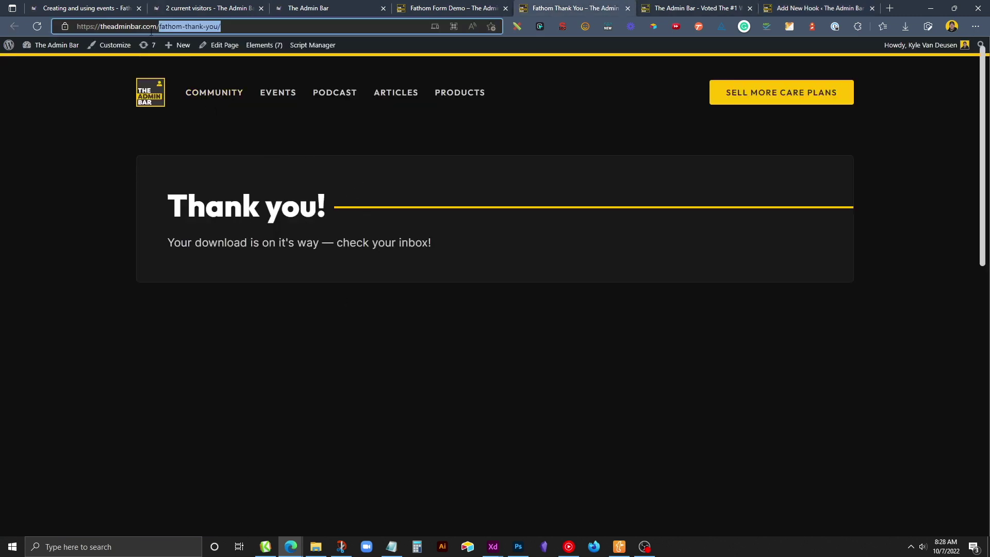
{"action": "left_click", "coordinate": [164, 26]}
{"action": "left_click", "coordinate": [782, 6]}
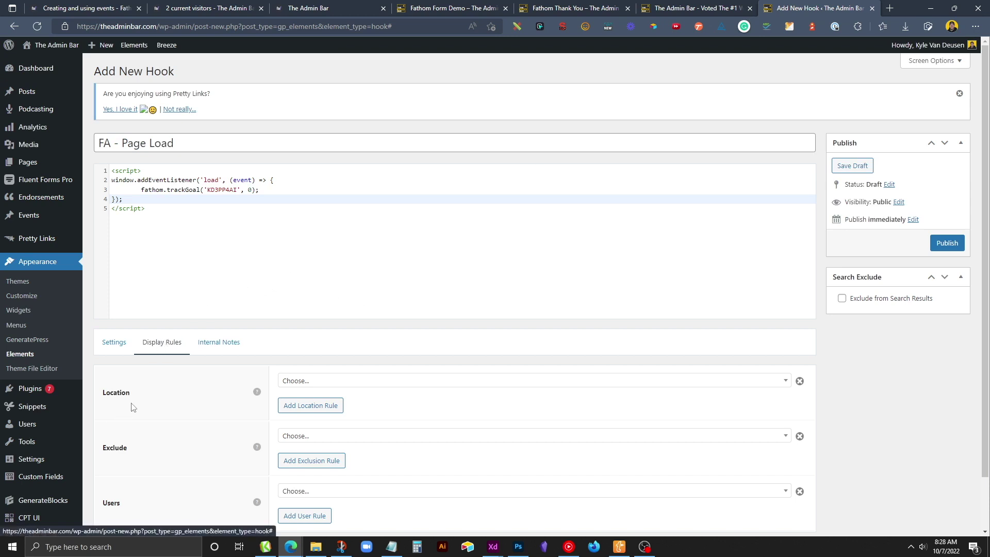
Restrict the hook's location to Page > Fathom Thank You and publish it.
{"action": "left_click", "coordinate": [355, 381]}
{"action": "scroll", "coordinate": [339, 455], "scroll_direction": "down", "scroll_amount": 5}
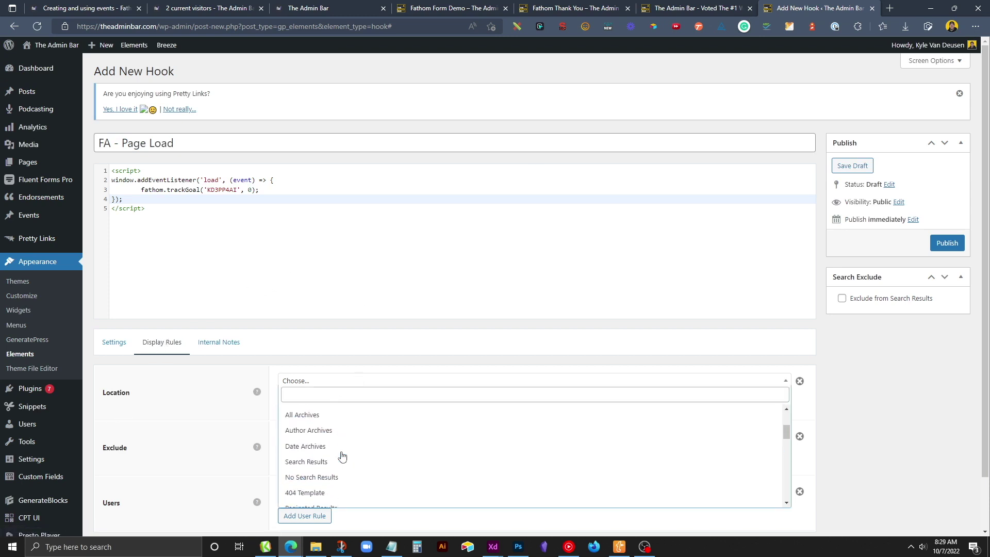
{"action": "scroll", "coordinate": [340, 456], "scroll_direction": "down", "scroll_amount": 3}
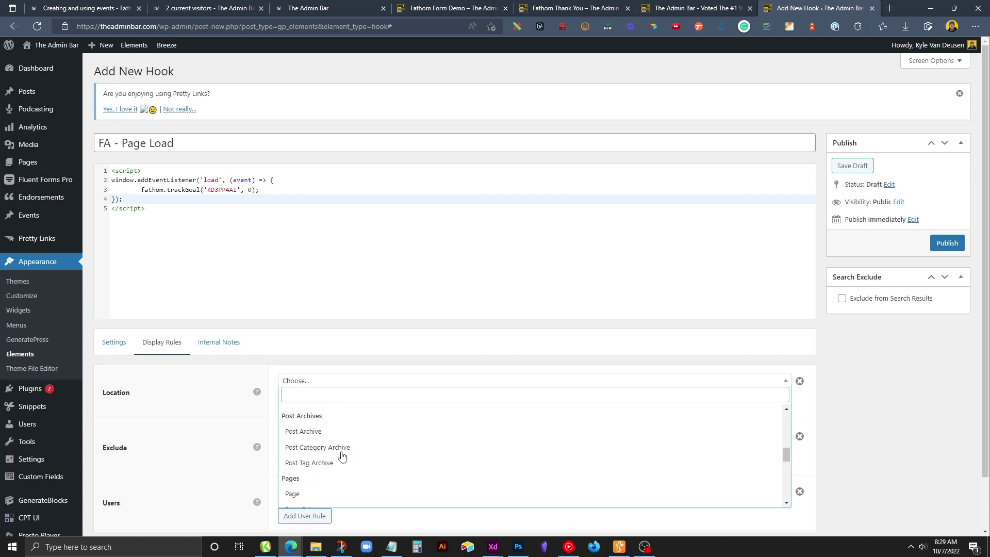
{"action": "left_click", "coordinate": [310, 491]}
{"action": "left_click", "coordinate": [609, 383]}
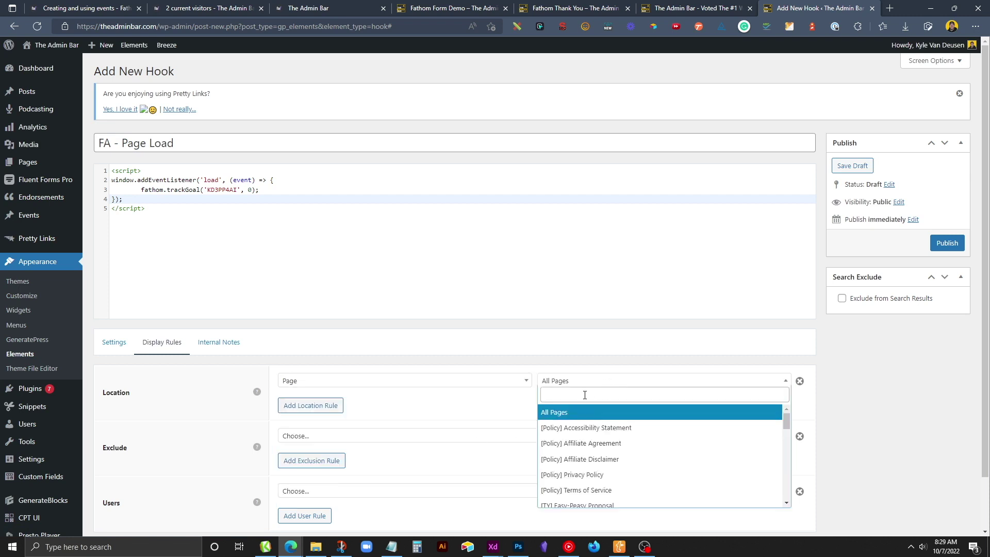
{"action": "type", "text": "fathom"}
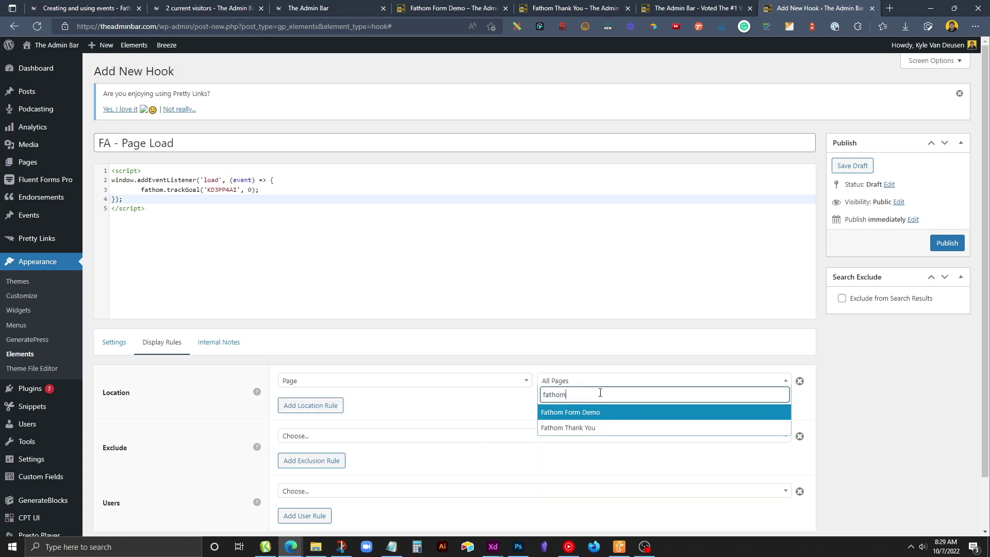
{"action": "left_click", "coordinate": [590, 430]}
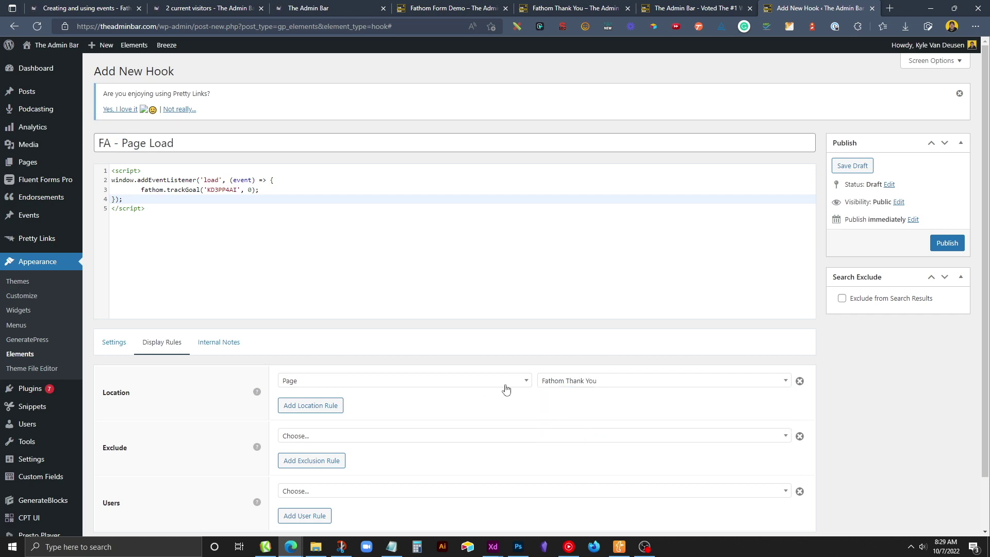
{"action": "left_click", "coordinate": [953, 246]}
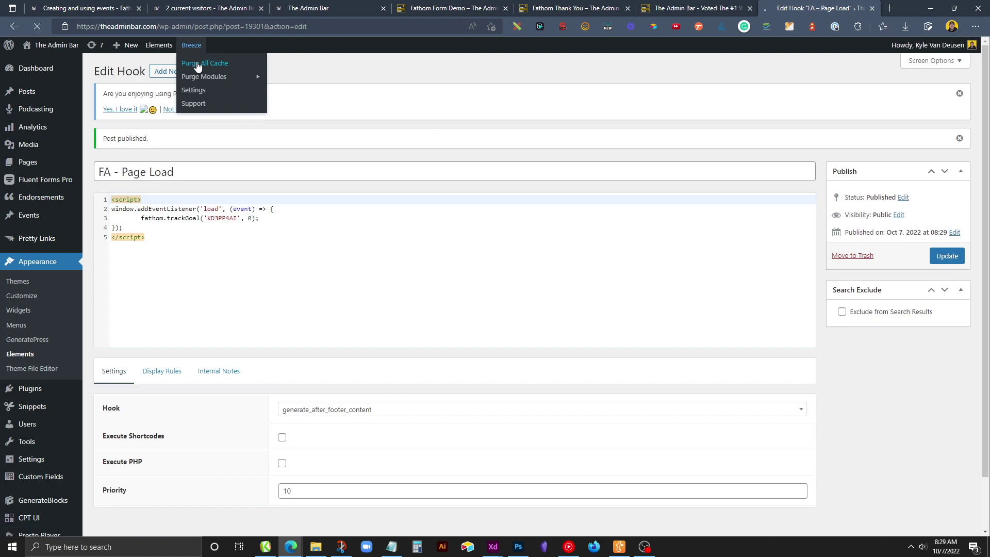
Load the thank-you page in an InPrivate window, close it, and return to the Fathom dashboard.
{"action": "left_click", "coordinate": [567, 8]}
{"action": "key", "text": "ctrl+a"}
{"action": "key", "text": "ctrl+c"}
{"action": "key", "text": "BackSpace"}
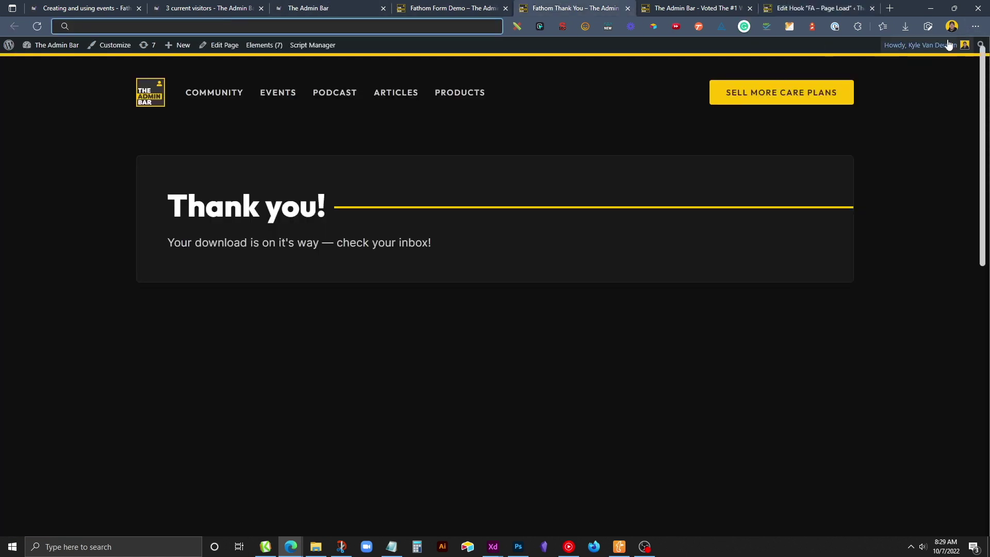
{"action": "left_click", "coordinate": [975, 26]}
{"action": "left_click", "coordinate": [930, 70]}
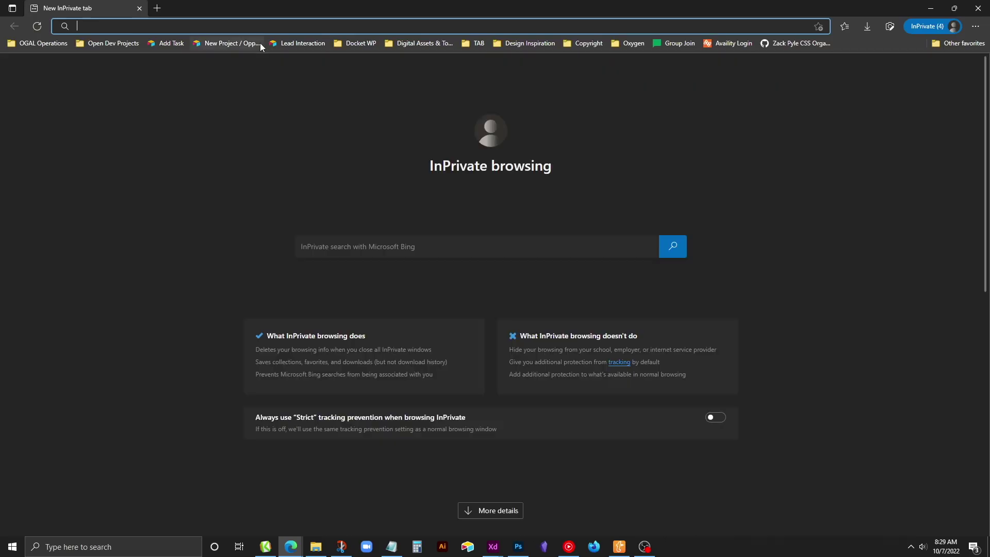
{"action": "key", "text": "ctrl+v"}
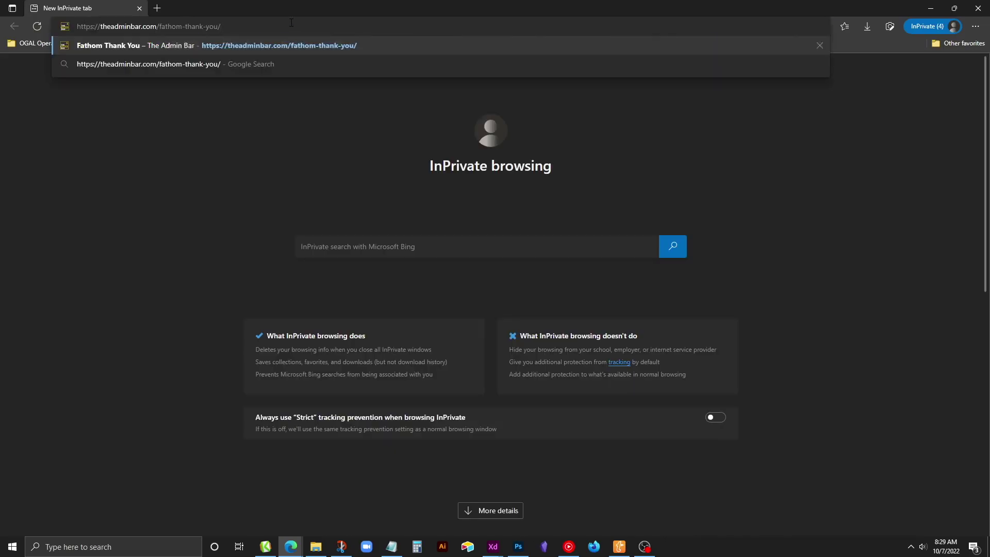
{"action": "key", "text": "Return"}
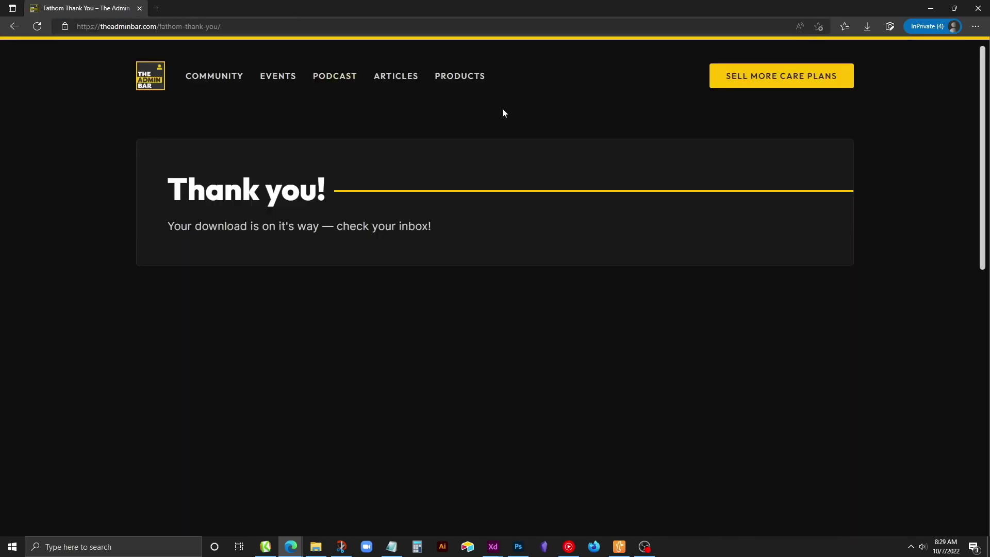
{"action": "left_click", "coordinate": [977, 7]}
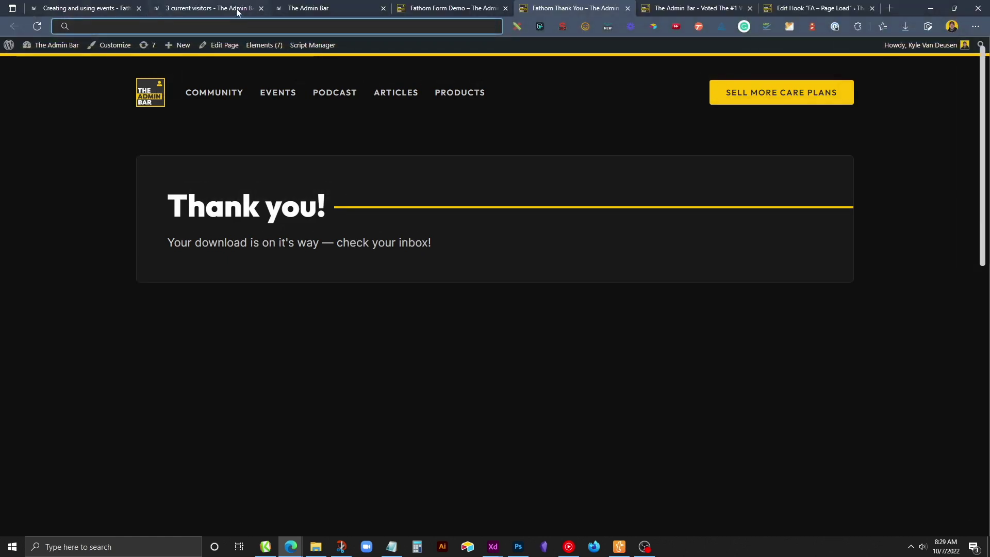
{"action": "left_click", "coordinate": [237, 9]}
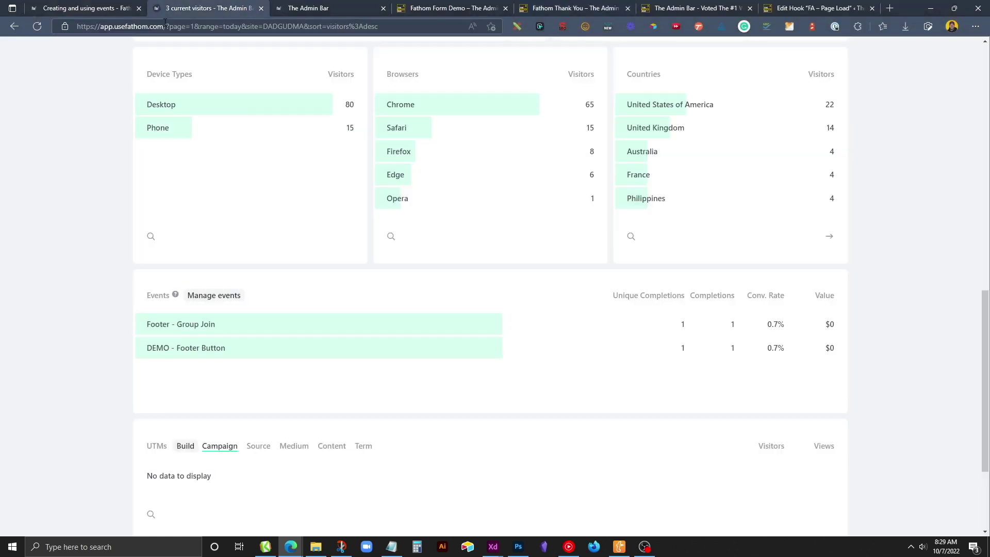
Refresh the Fathom dashboard and confirm DEMO - Page Load shows 1 completion.
{"action": "key", "text": "F5"}
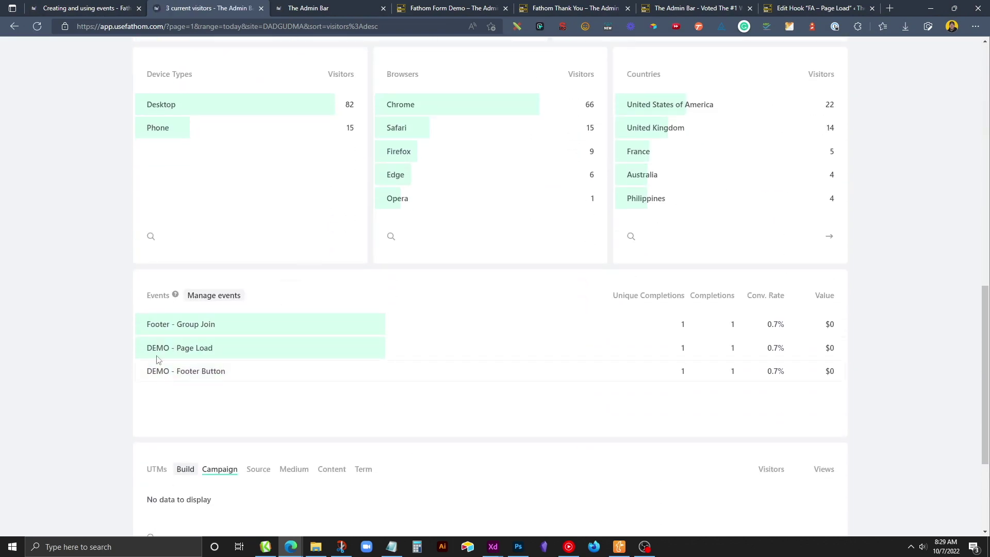
{"action": "left_click_drag", "start_coordinate": [148, 347], "coordinate": [326, 352]}
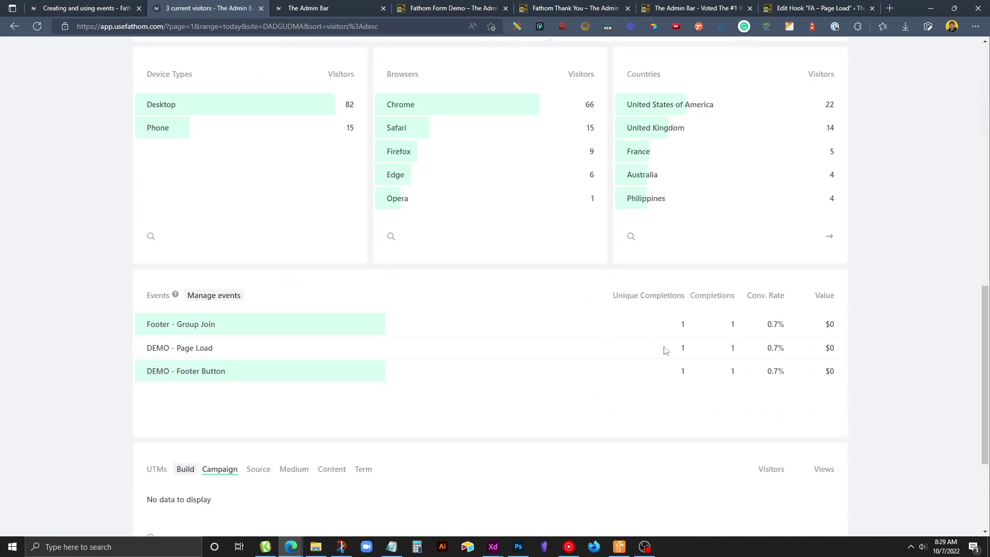
{"action": "left_click_drag", "start_coordinate": [665, 349], "coordinate": [700, 355]}
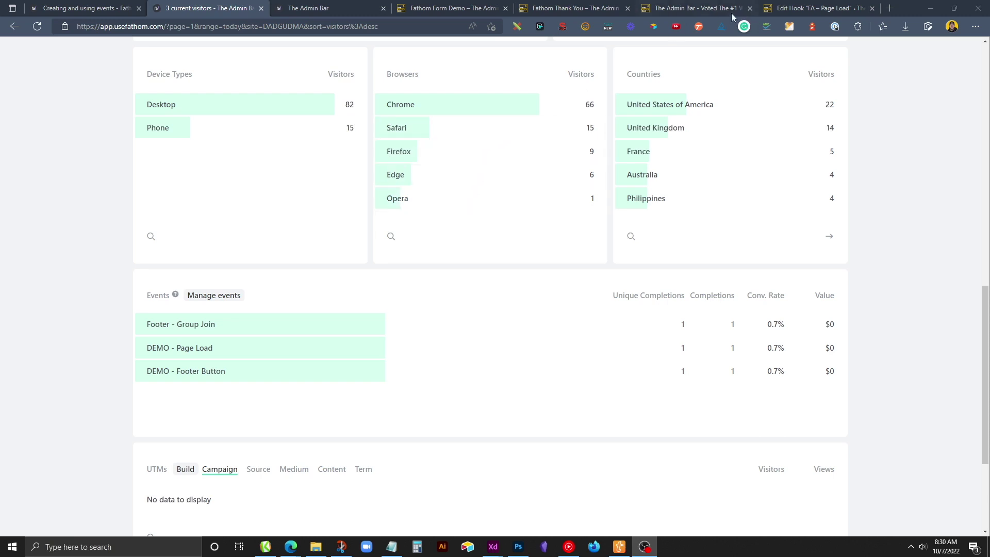
{"action": "left_click", "coordinate": [749, 8]}
{"action": "left_click", "coordinate": [749, 8]}
Review the Fathom Form Demo page and its address.
{"action": "left_click", "coordinate": [443, 6]}
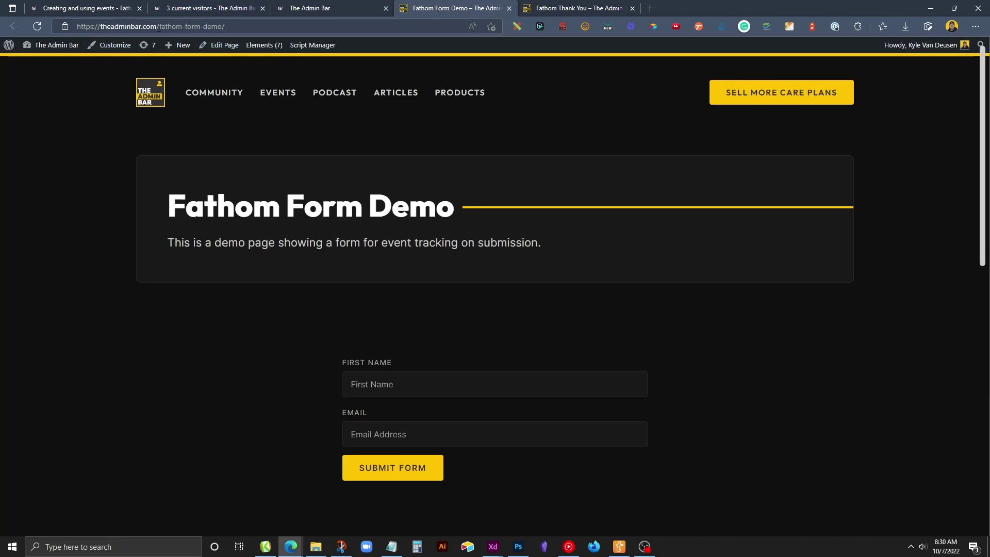
{"action": "left_click_drag", "start_coordinate": [158, 28], "coordinate": [224, 27]}
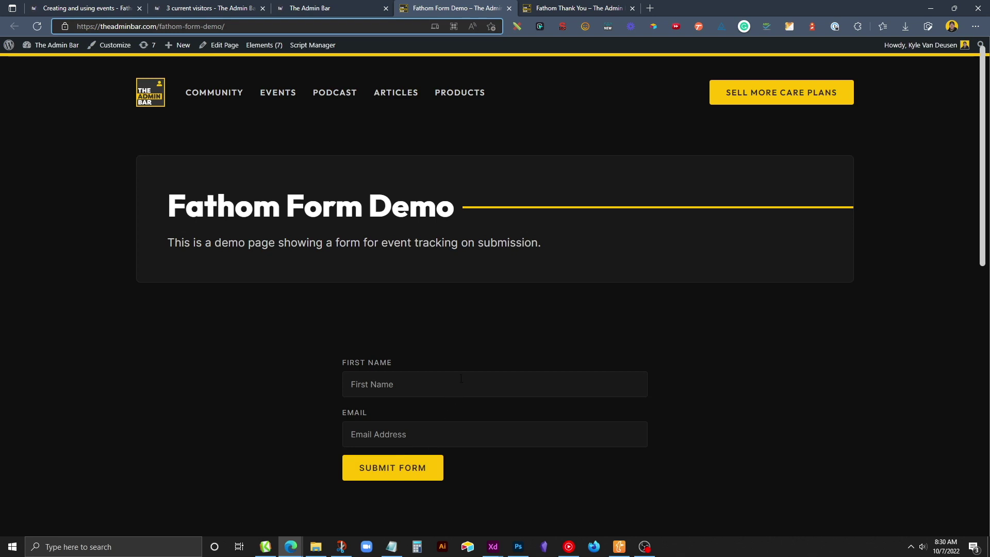
{"action": "scroll", "coordinate": [457, 373], "scroll_direction": "down", "scroll_amount": 2}
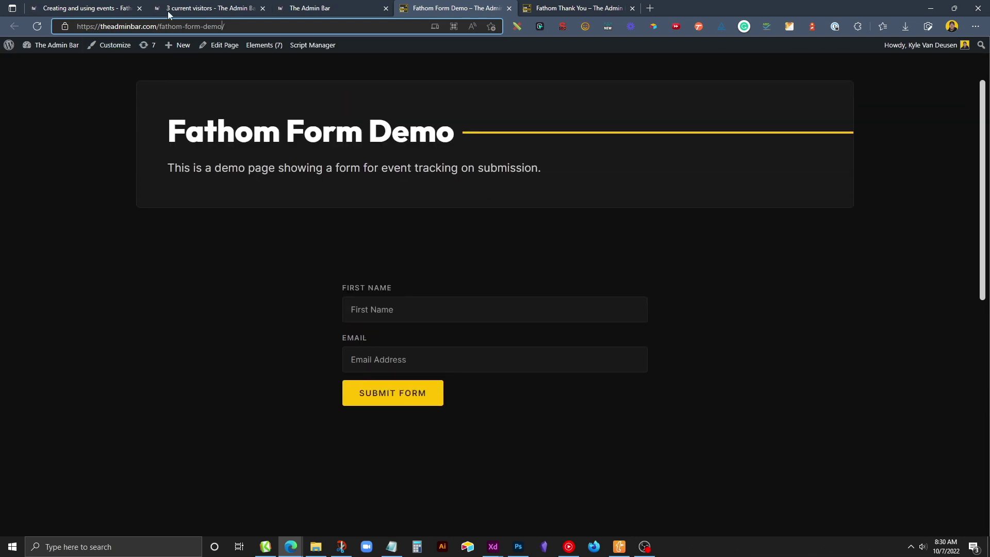
Create a Fathom event named 'DEMO - Form Submission'.
{"action": "left_click", "coordinate": [288, 9]}
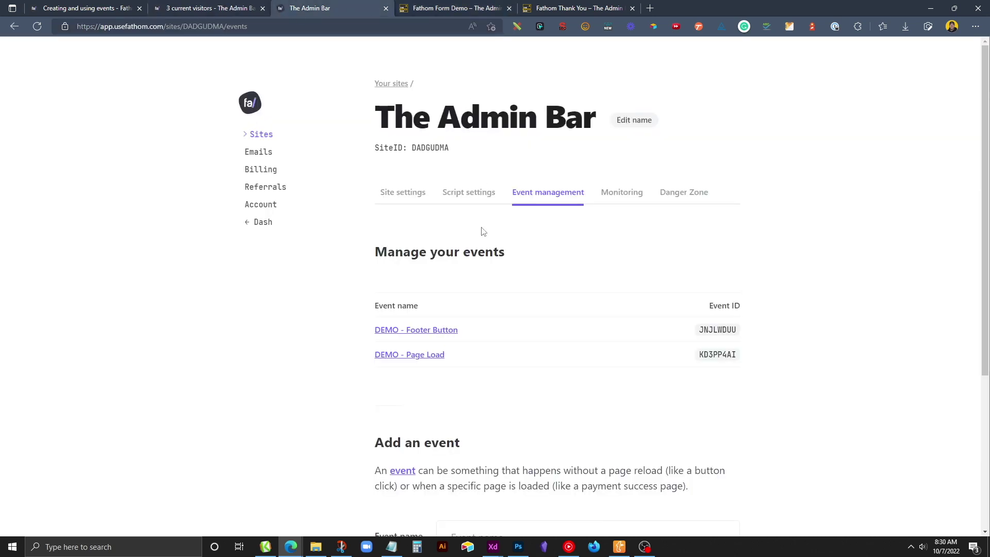
{"action": "scroll", "coordinate": [482, 231], "scroll_direction": "down", "scroll_amount": 2}
{"action": "scroll", "coordinate": [559, 243], "scroll_direction": "down", "scroll_amount": 4}
{"action": "left_click", "coordinate": [489, 314]}
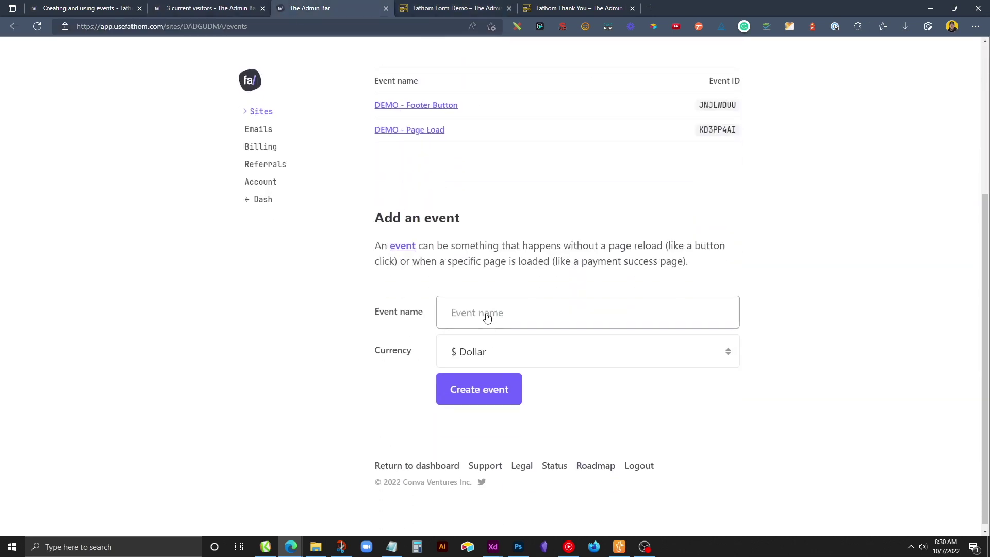
{"action": "type", "text": "DEMO - Form Submission"}
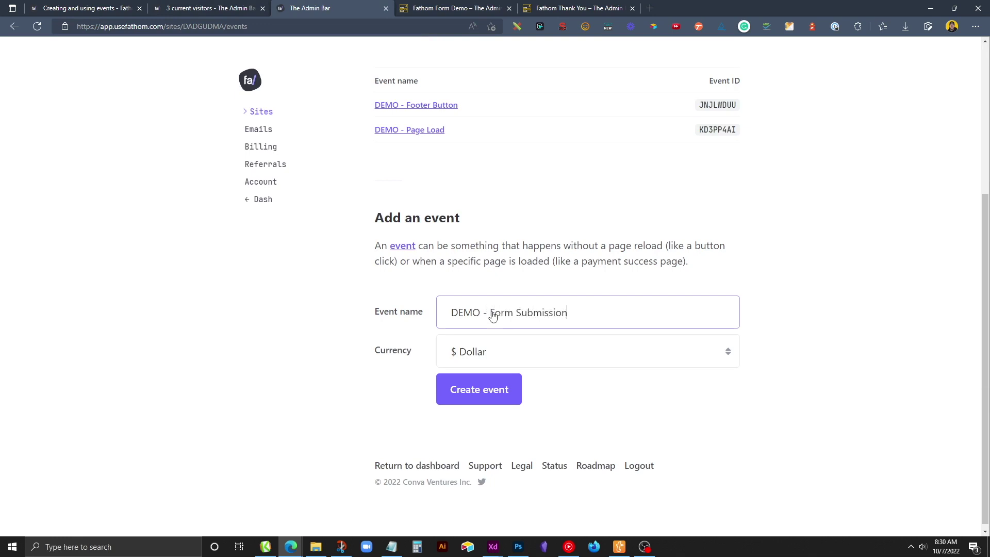
{"action": "left_click", "coordinate": [450, 390]}
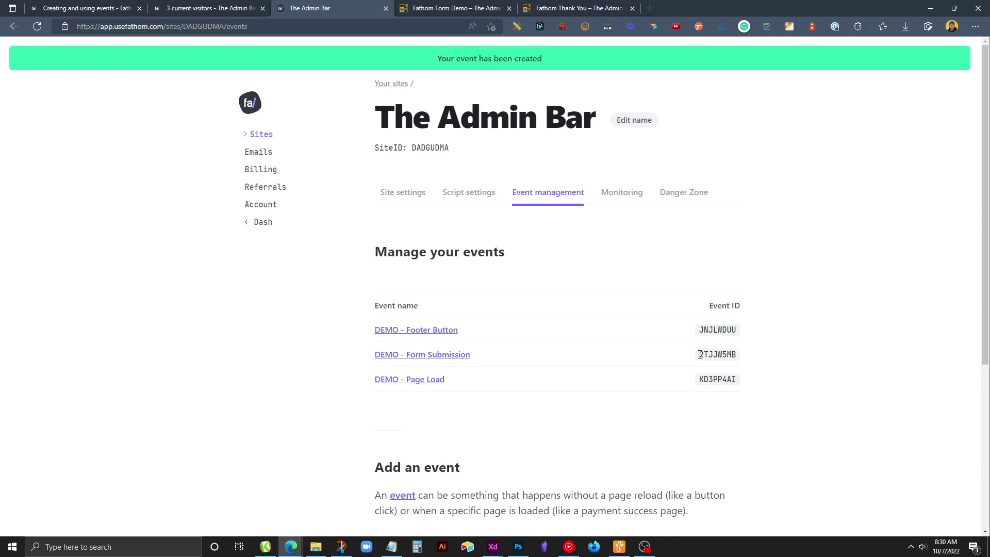
Replace the old event ID in Notepad with the new ID 2TJJW5MB.
{"action": "left_click_drag", "start_coordinate": [700, 355], "coordinate": [689, 358]}
{"action": "key", "text": "ctrl+c"}
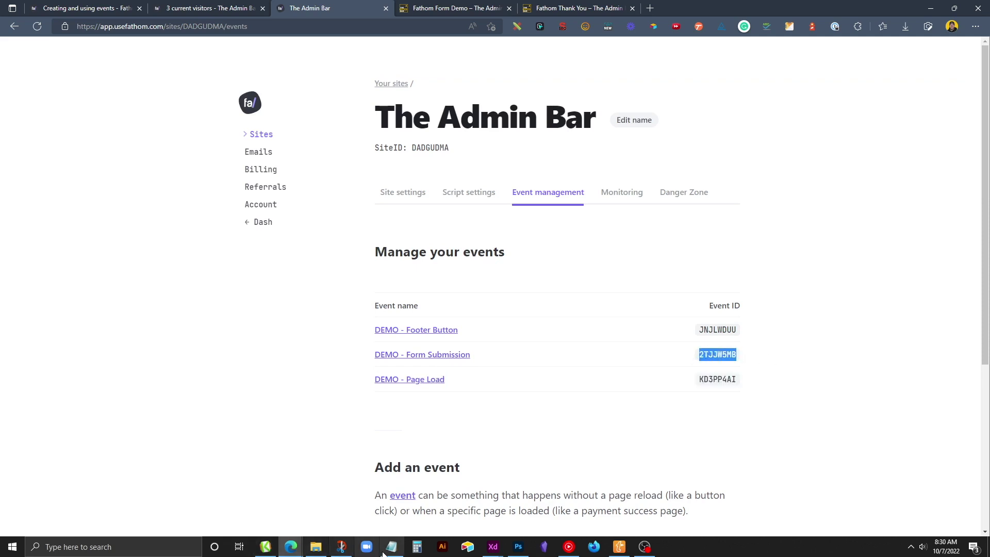
{"action": "left_click", "coordinate": [391, 546]}
{"action": "key", "text": "Left"}
{"action": "key", "text": "ctrl+a"}
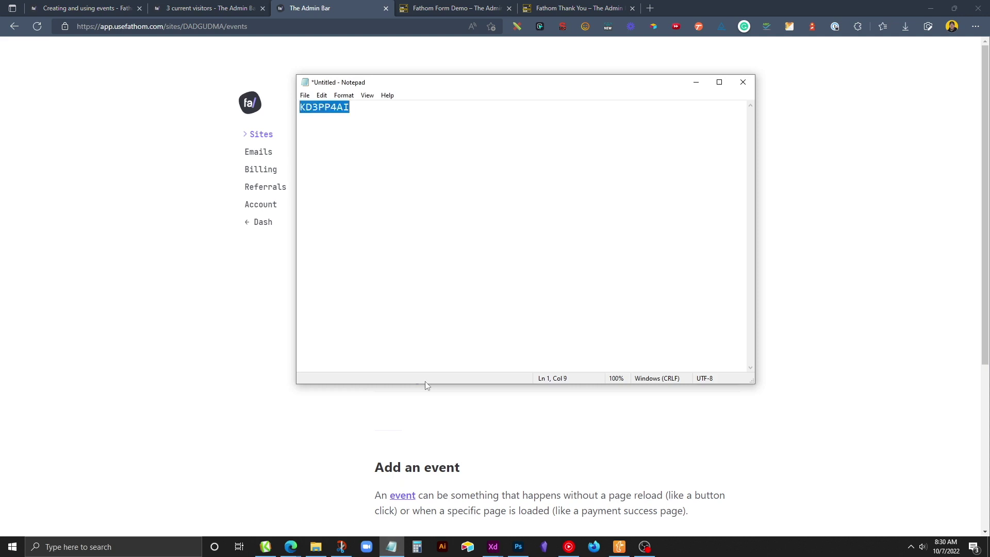
{"action": "key", "text": "ctrl+v"}
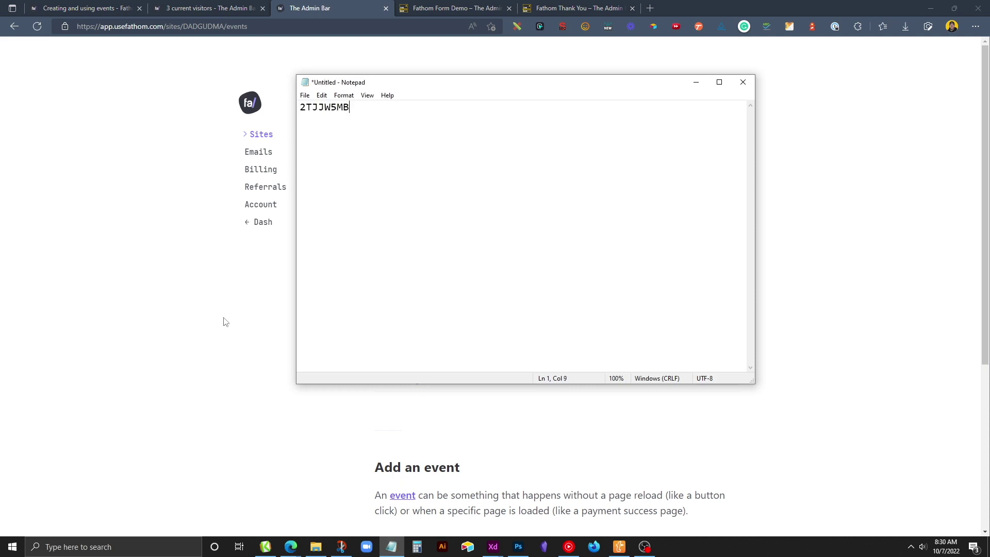
{"action": "left_click", "coordinate": [225, 322]}
{"action": "left_click", "coordinate": [432, 4]}
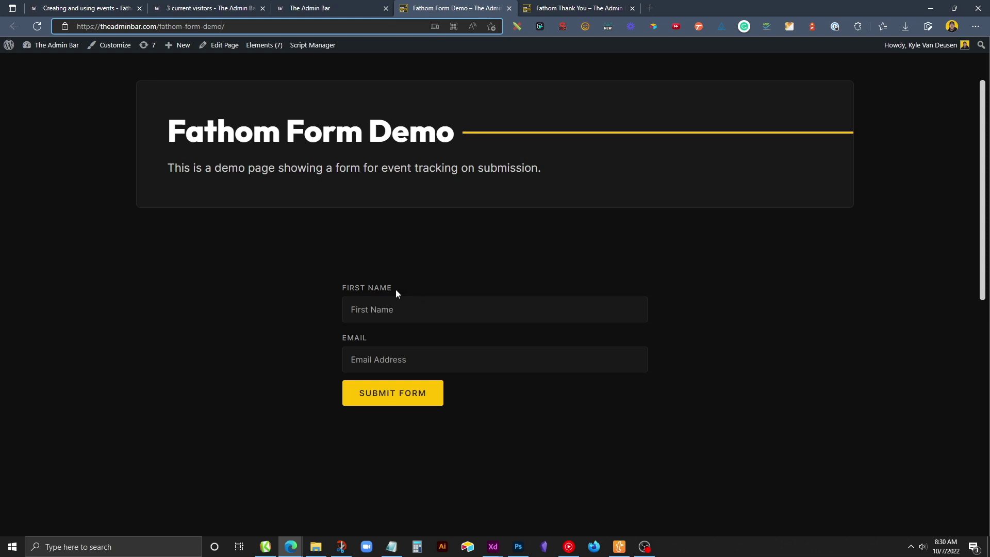
Inspect the demo form in DevTools and save its id fluentform_13 to Notepad.
{"action": "right_click", "coordinate": [380, 288]}
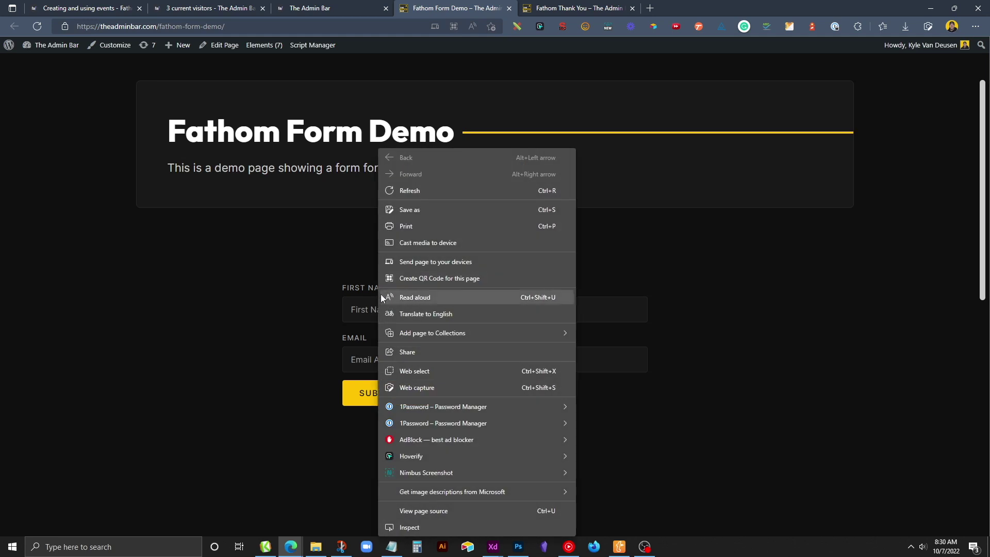
{"action": "left_click", "coordinate": [411, 528]}
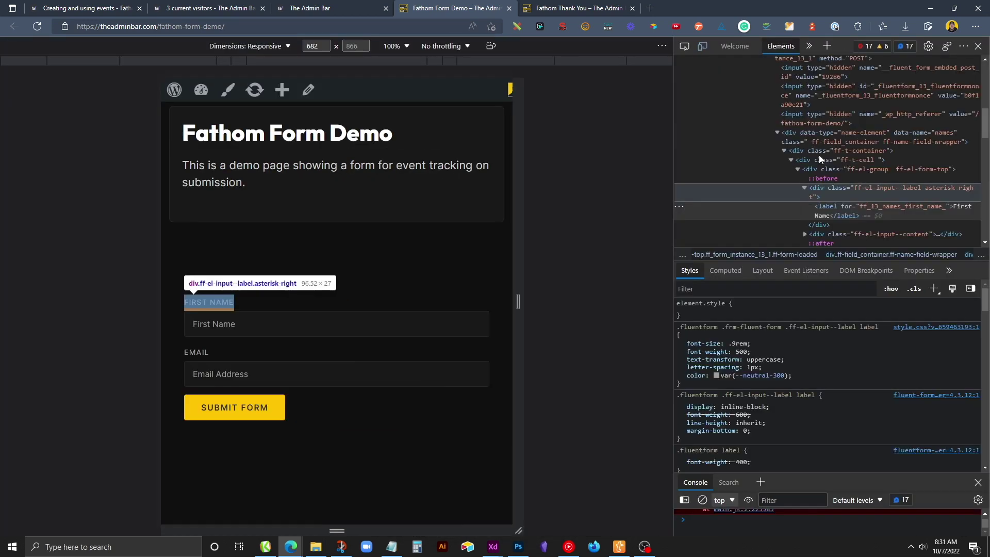
{"action": "scroll", "coordinate": [822, 153], "scroll_direction": "up", "scroll_amount": 3}
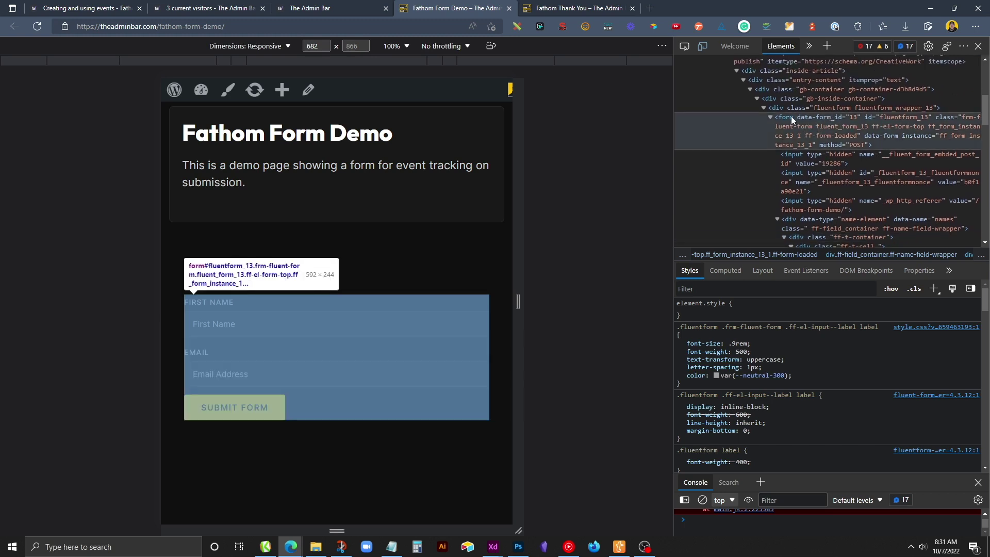
{"action": "double_click", "coordinate": [883, 117]}
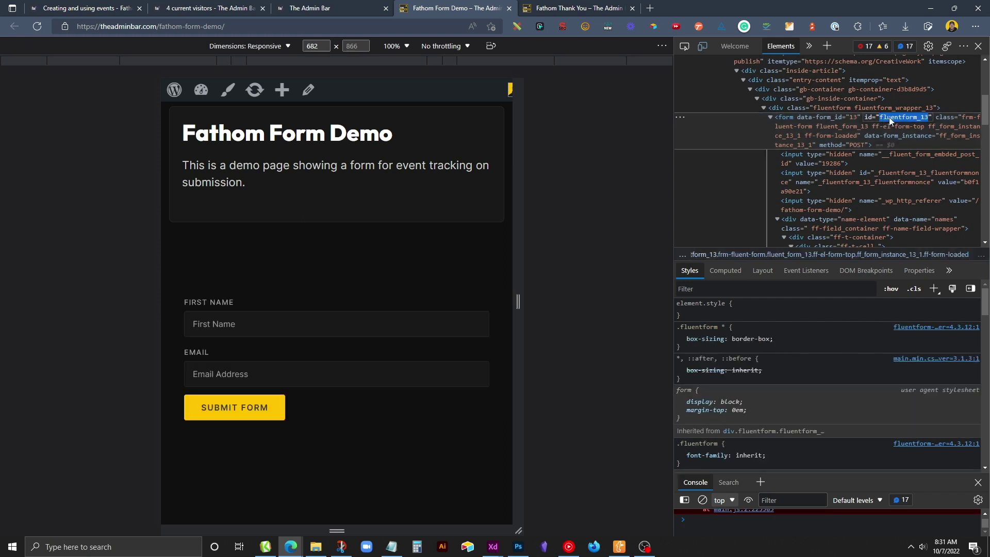
{"action": "right_click", "coordinate": [889, 119]}
{"action": "left_click", "coordinate": [864, 157]}
{"action": "left_click", "coordinate": [392, 546]}
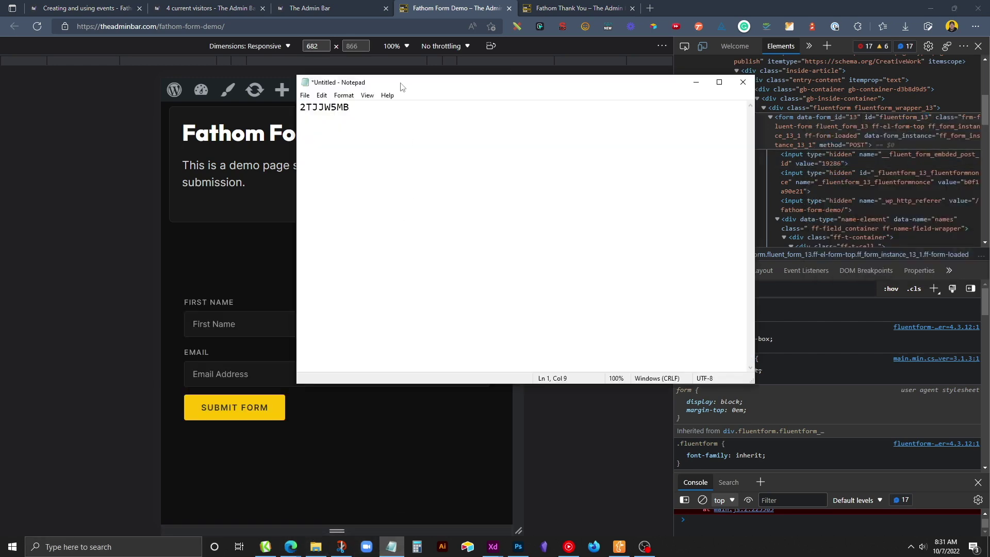
{"action": "key", "text": "Return"}
{"action": "key", "text": "ctrl+v"}
{"action": "left_click", "coordinate": [93, 198]}
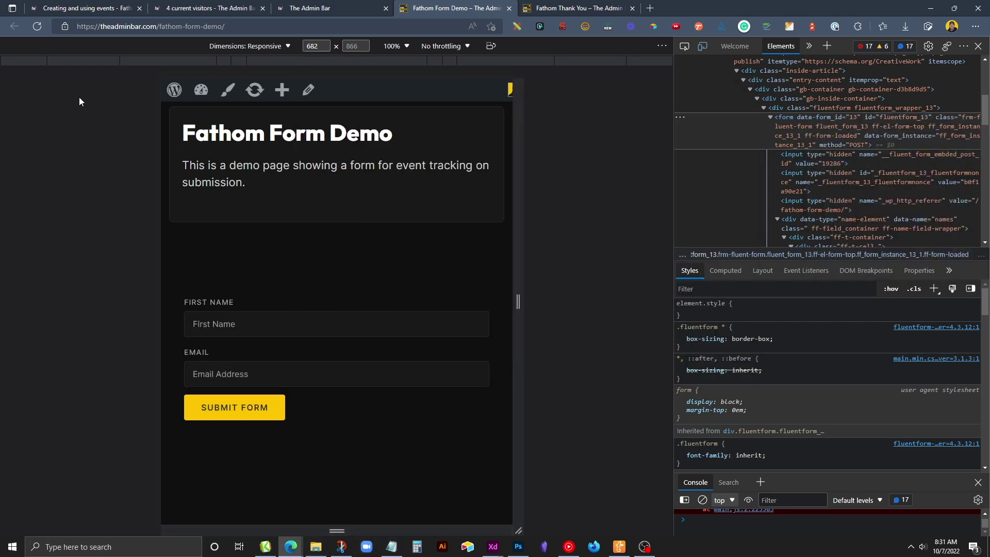
Scroll the Fathom events docs to the form-submission section.
{"action": "left_click", "coordinate": [77, 8]}
{"action": "scroll", "coordinate": [544, 264], "scroll_direction": "down", "scroll_amount": 7}
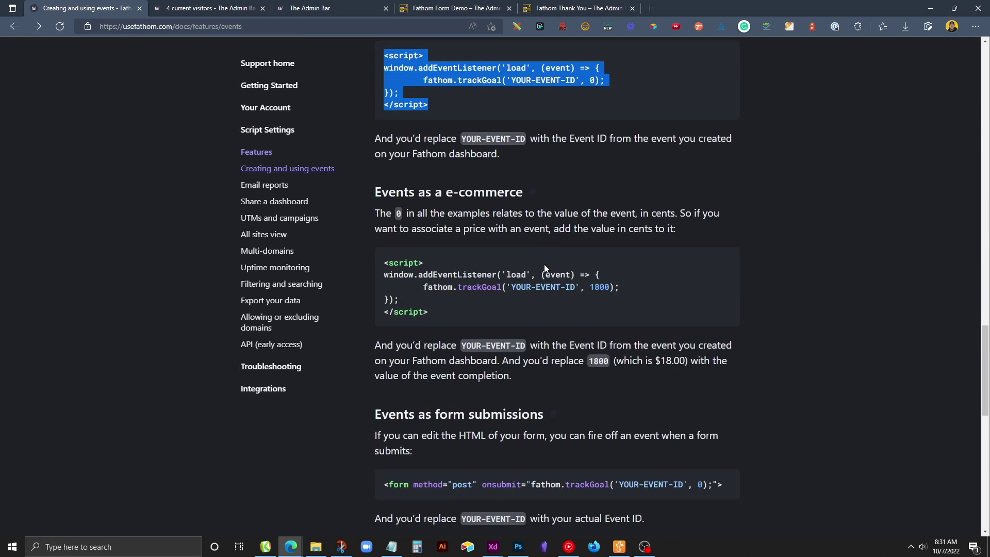
{"action": "scroll", "coordinate": [544, 264], "scroll_direction": "down", "scroll_amount": 6}
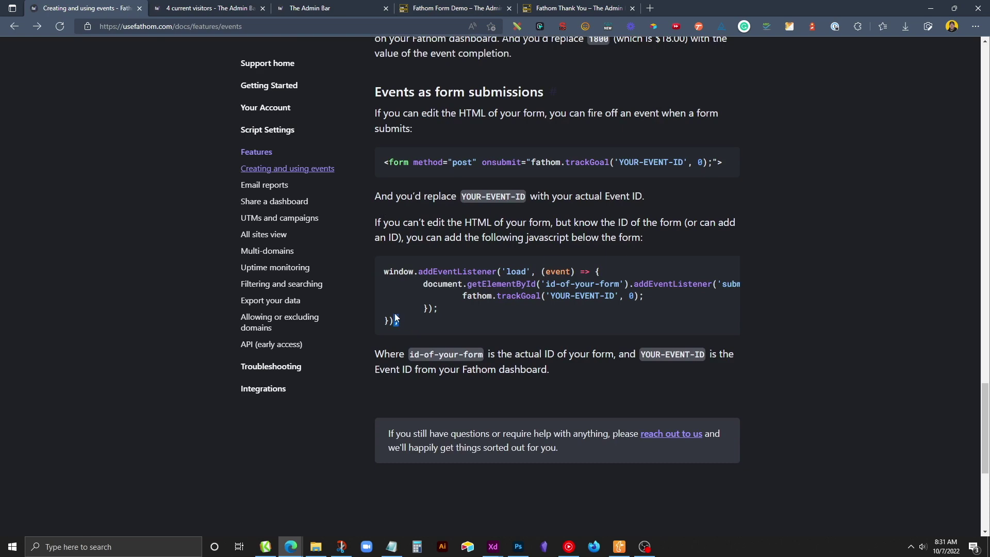
Copy the 'Events as form submissions' JavaScript snippet from the Fathom docs.
{"action": "left_click_drag", "start_coordinate": [406, 325], "coordinate": [377, 270]}
{"action": "right_click", "coordinate": [421, 271]}
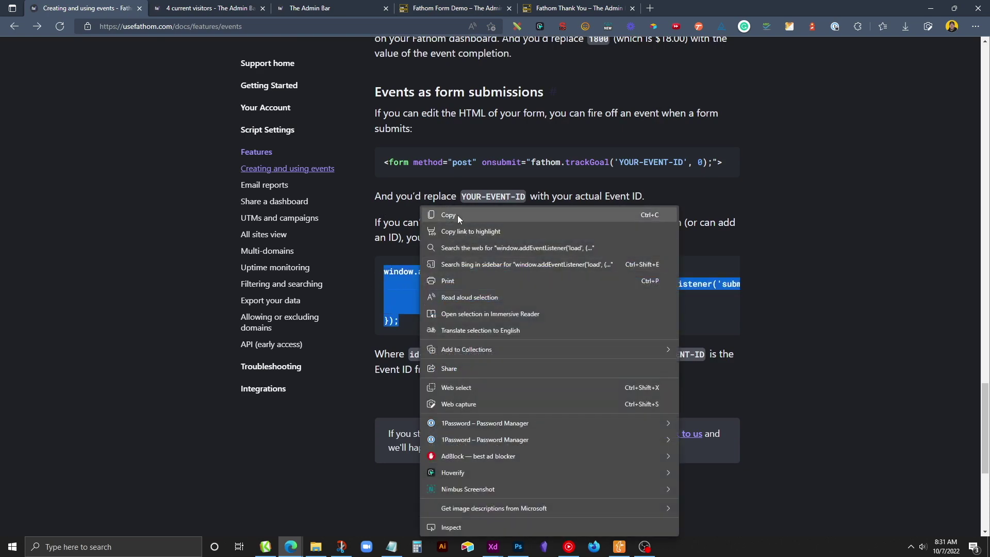
{"action": "left_click", "coordinate": [457, 215]}
{"action": "left_click", "coordinate": [547, 4]}
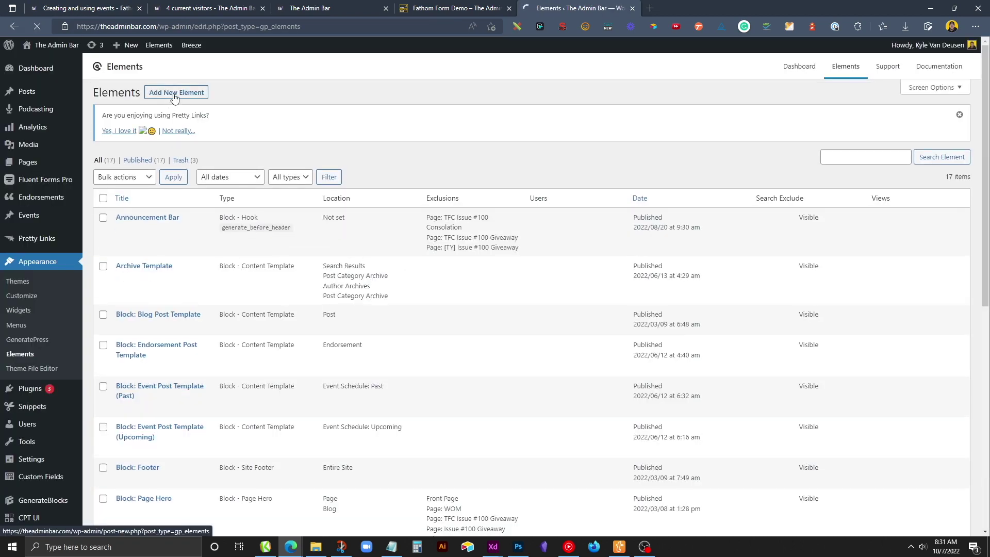
Create a Hook element 'FA - Form Submission' containing the pasted form-submission snippet.
{"action": "left_click", "coordinate": [174, 95]}
{"action": "left_click", "coordinate": [443, 291]}
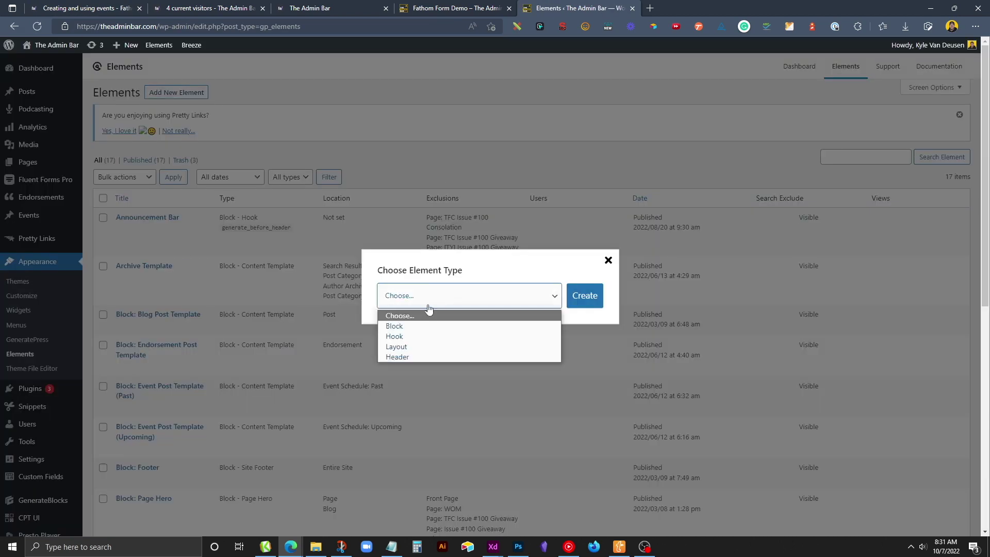
{"action": "left_click", "coordinate": [423, 337]}
{"action": "left_click", "coordinate": [579, 302]}
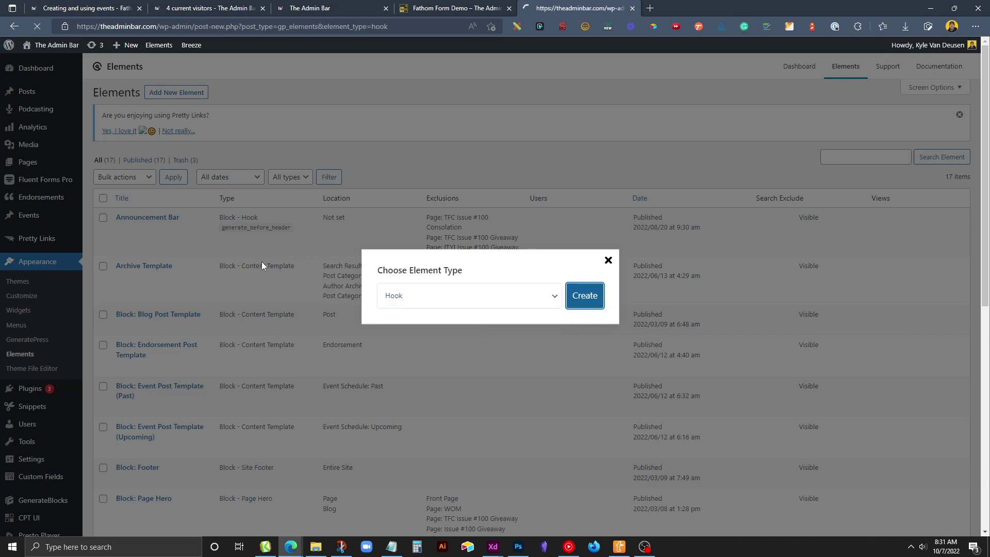
{"action": "type", "text": "FA - Form Submission"}
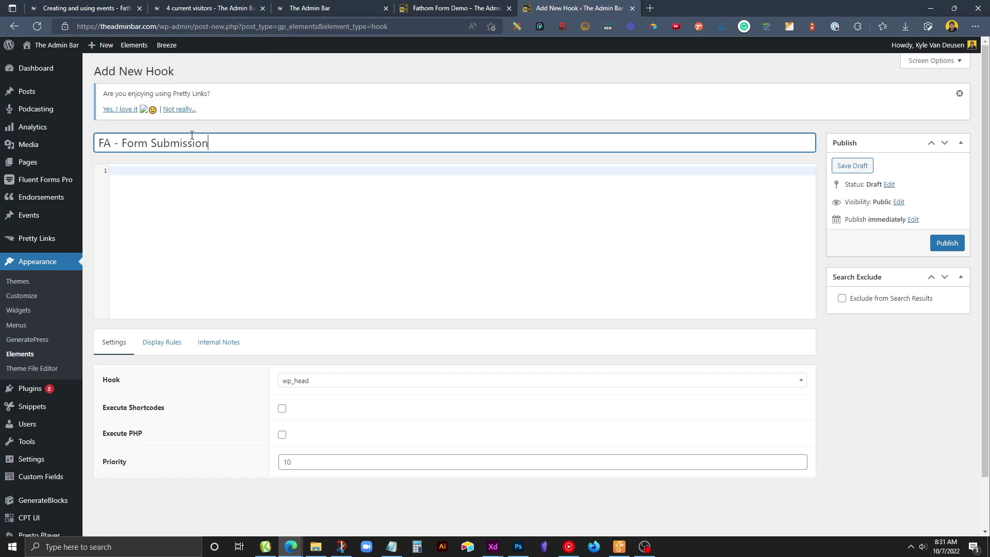
{"action": "left_click", "coordinate": [195, 166]}
{"action": "key", "text": "ctrl+v"}
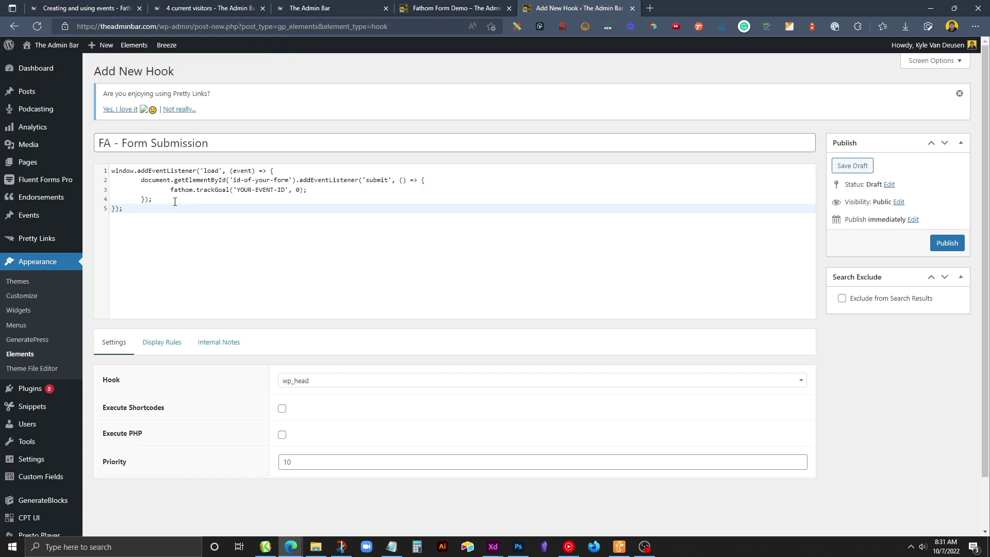
Recheck the form-submission snippet in the Fathom docs.
{"action": "left_click", "coordinate": [95, 8]}
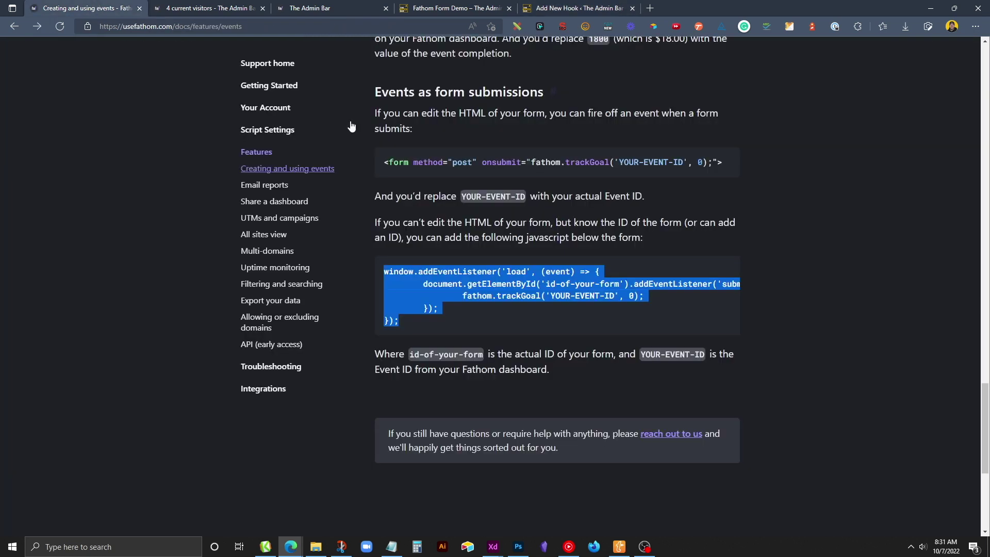
{"action": "scroll", "coordinate": [416, 273], "scroll_direction": "up", "scroll_amount": 6}
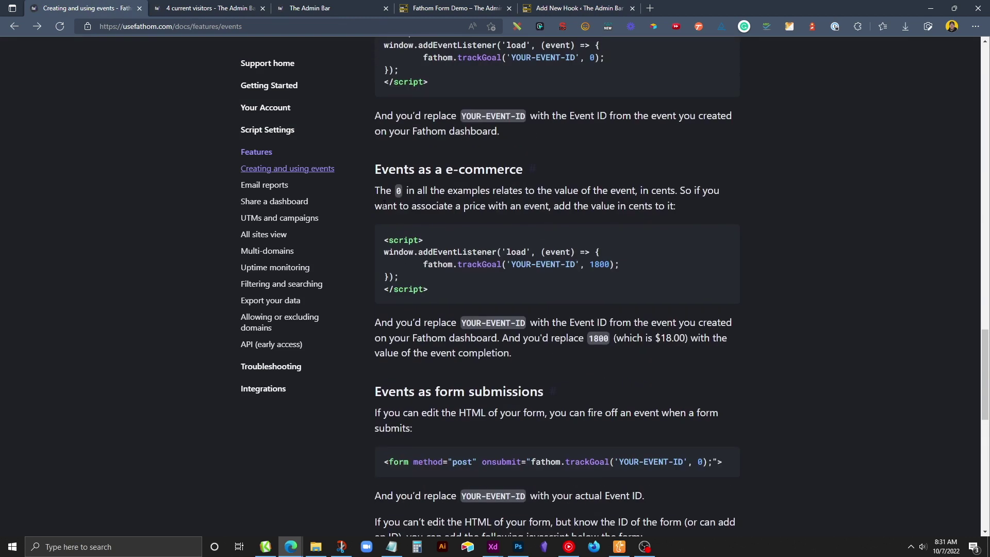
{"action": "scroll", "coordinate": [448, 314], "scroll_direction": "down", "scroll_amount": 4}
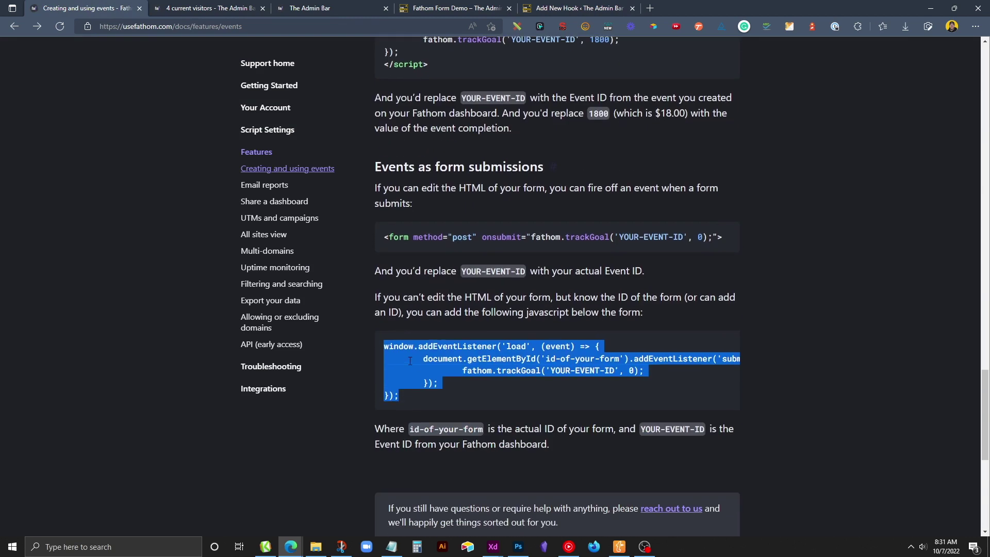
{"action": "left_click", "coordinate": [575, 8]}
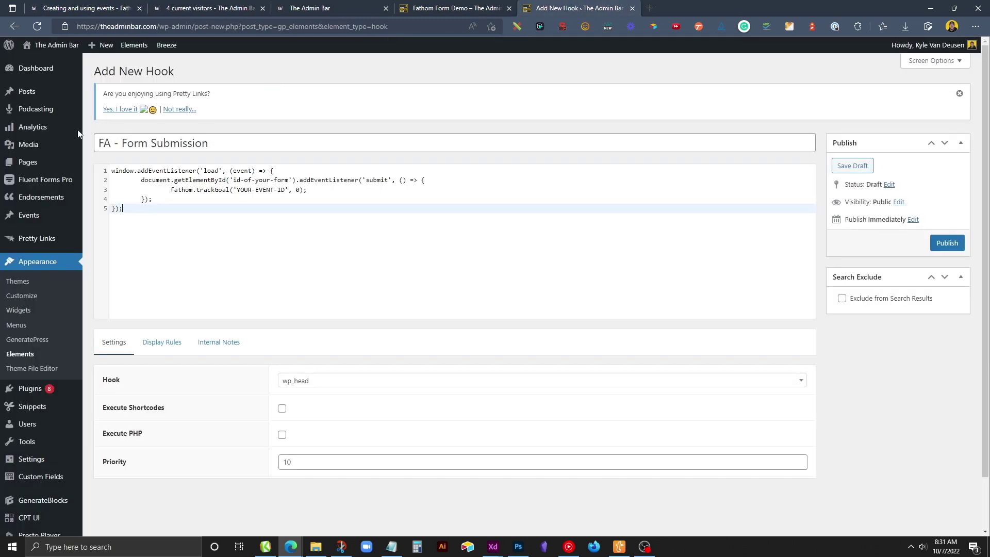
Wrap the hook code in an opening <script> tag and a closing </script> tag.
{"action": "left_click", "coordinate": [112, 171]}
{"action": "key", "text": "Return"}
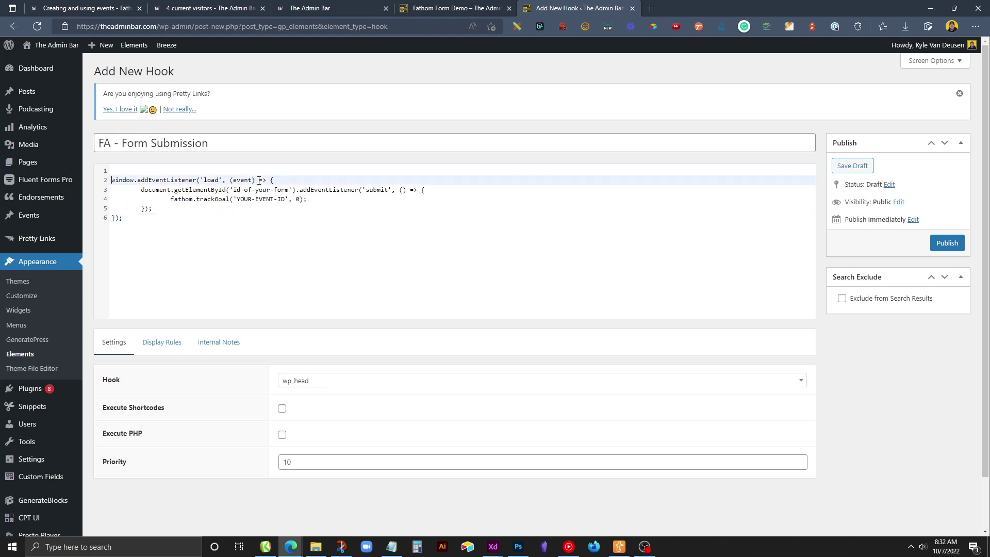
{"action": "key", "text": "Up"}
{"action": "type", "text": "<scr"}
{"action": "key", "text": "Return"}
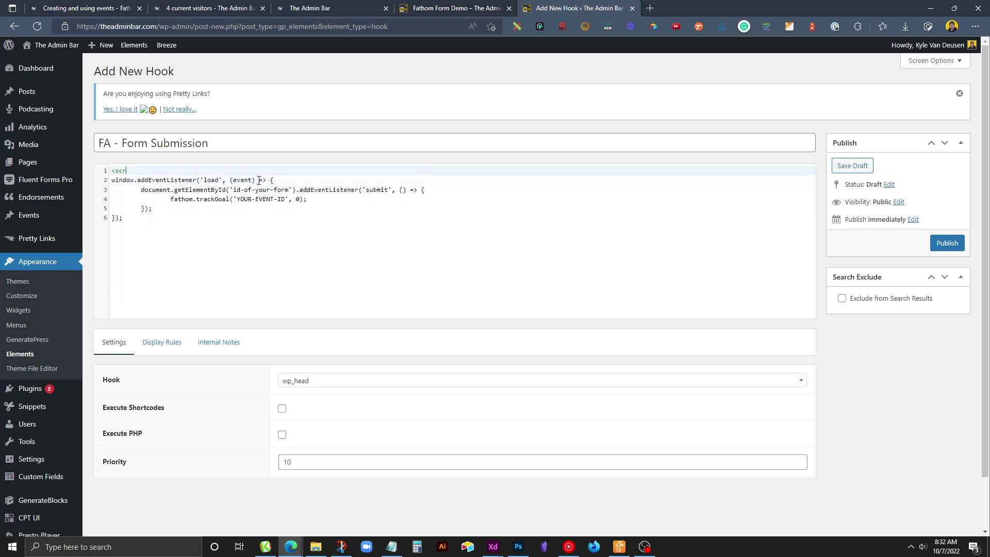
{"action": "type", "text": "></script>"}
{"action": "left_click_drag", "start_coordinate": [199, 170], "coordinate": [142, 170]}
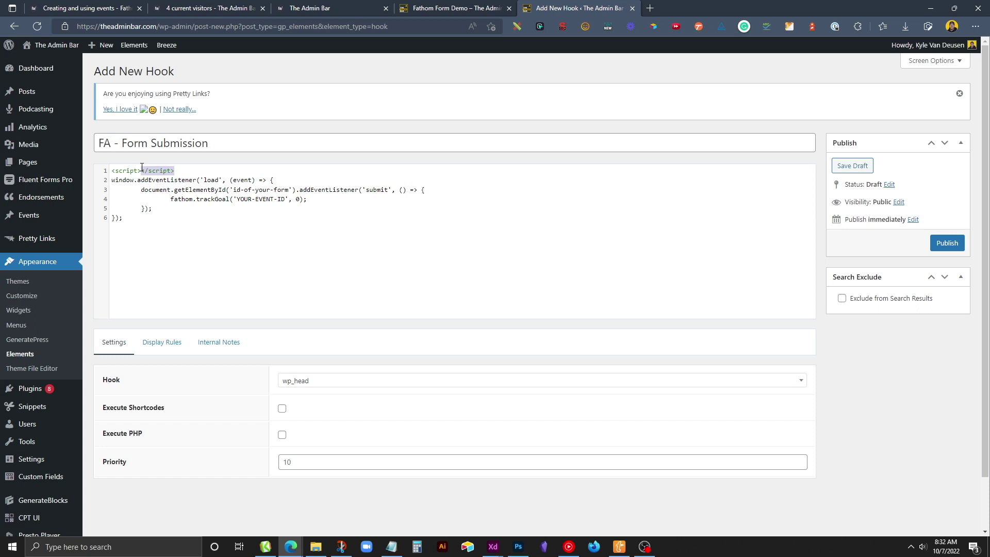
{"action": "key", "text": "ctrl+x"}
{"action": "left_click", "coordinate": [123, 236]}
{"action": "key", "text": "Return"}
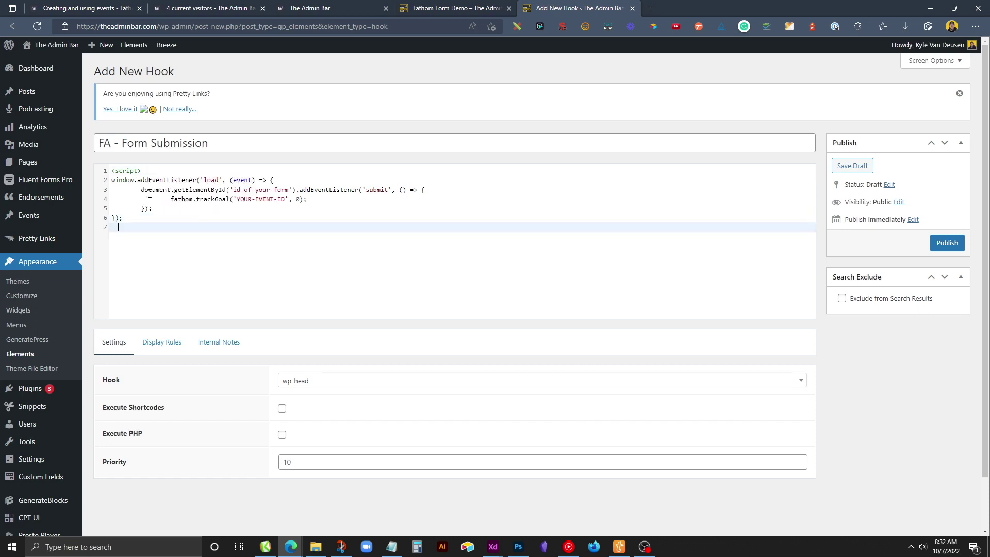
{"action": "key", "text": "ctrl+v"}
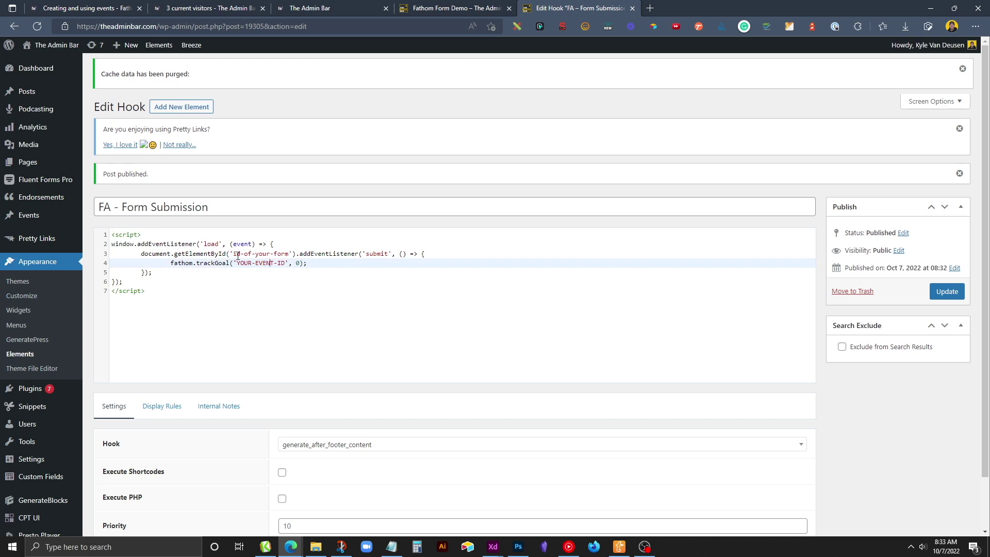
Replace the id-of-your-form placeholder with fluentform_13 from Notepad.
{"action": "left_click_drag", "start_coordinate": [232, 255], "coordinate": [296, 255]}
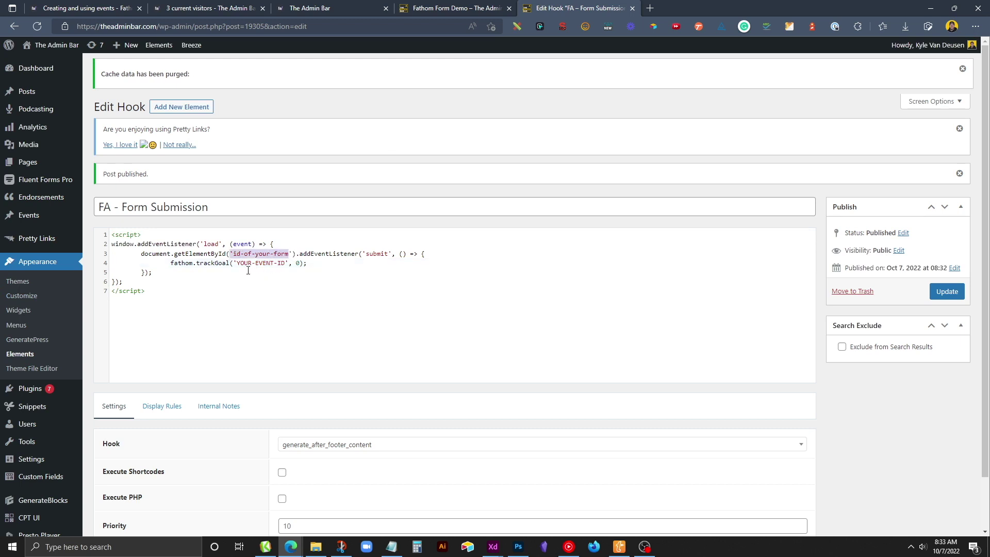
{"action": "left_click_drag", "start_coordinate": [233, 263], "coordinate": [289, 262]}
{"action": "left_click", "coordinate": [289, 263]}
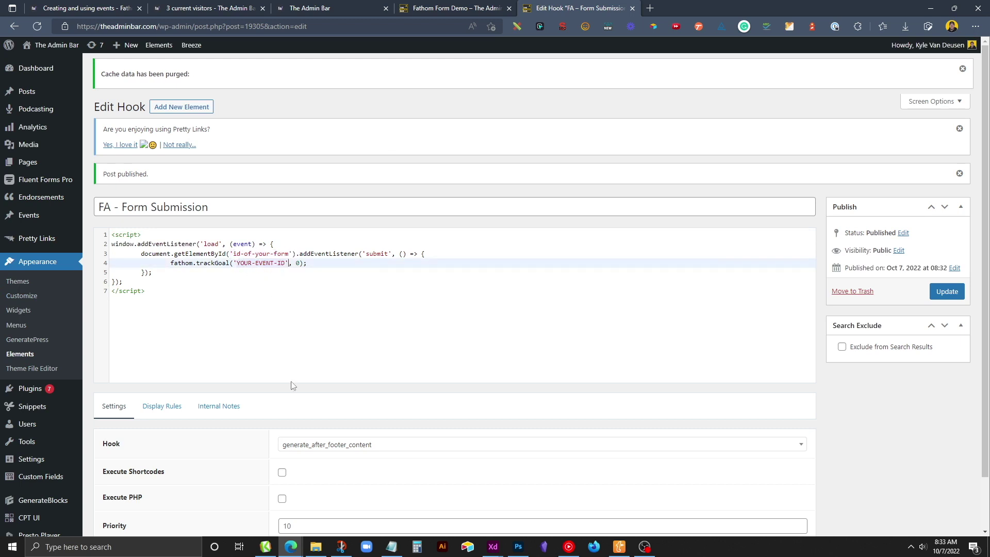
{"action": "left_click", "coordinate": [290, 382]}
{"action": "left_click", "coordinate": [391, 546]}
{"action": "left_click_drag", "start_coordinate": [381, 119], "coordinate": [298, 119]}
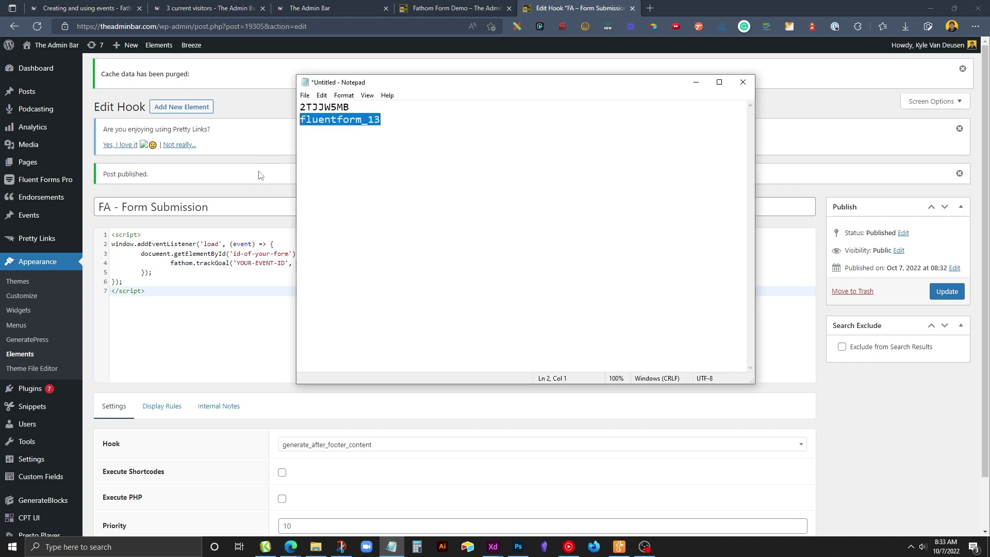
{"action": "key", "text": "ctrl+x"}
{"action": "left_click", "coordinate": [279, 236]}
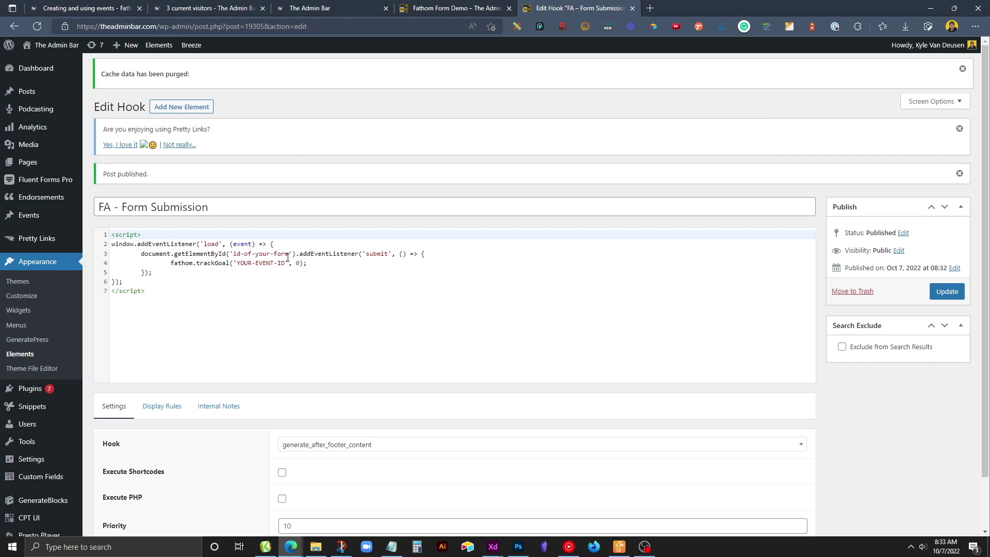
{"action": "left_click_drag", "start_coordinate": [288, 256], "coordinate": [234, 256]}
{"action": "key", "text": "ctrl+v"}
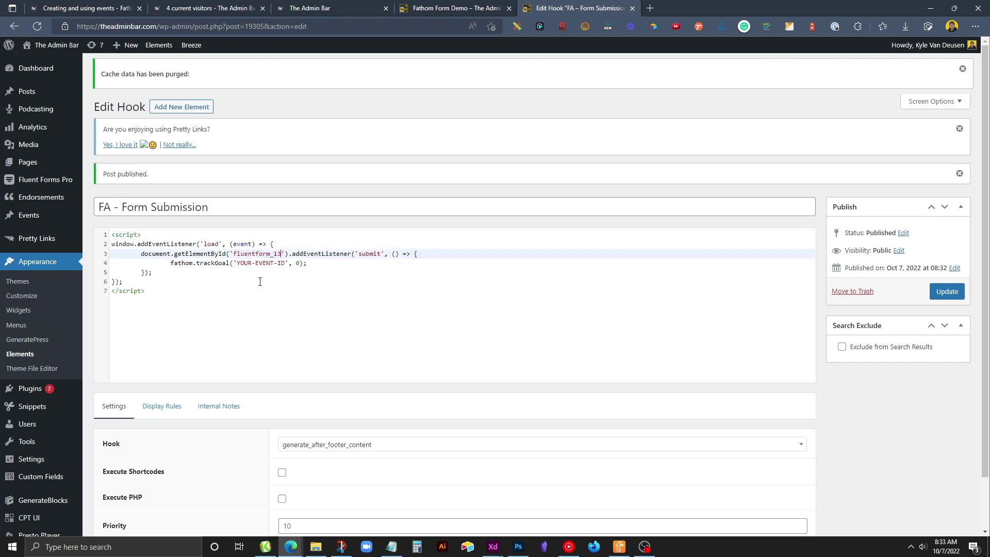
Replace the YOUR-EVENT-ID placeholder with event ID 2TJJW5MB from Notepad.
{"action": "left_click", "coordinate": [391, 547]}
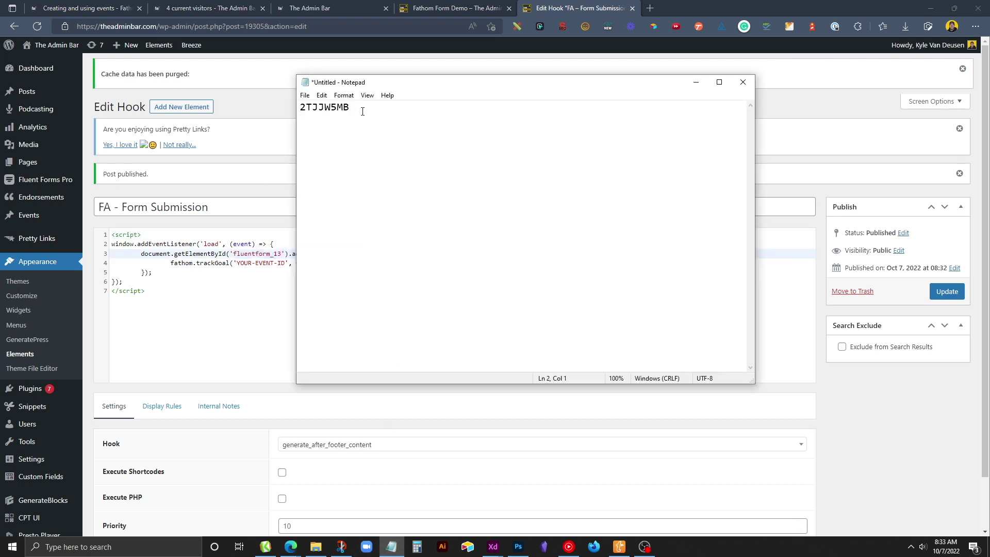
{"action": "left_click_drag", "start_coordinate": [363, 112], "coordinate": [241, 104]}
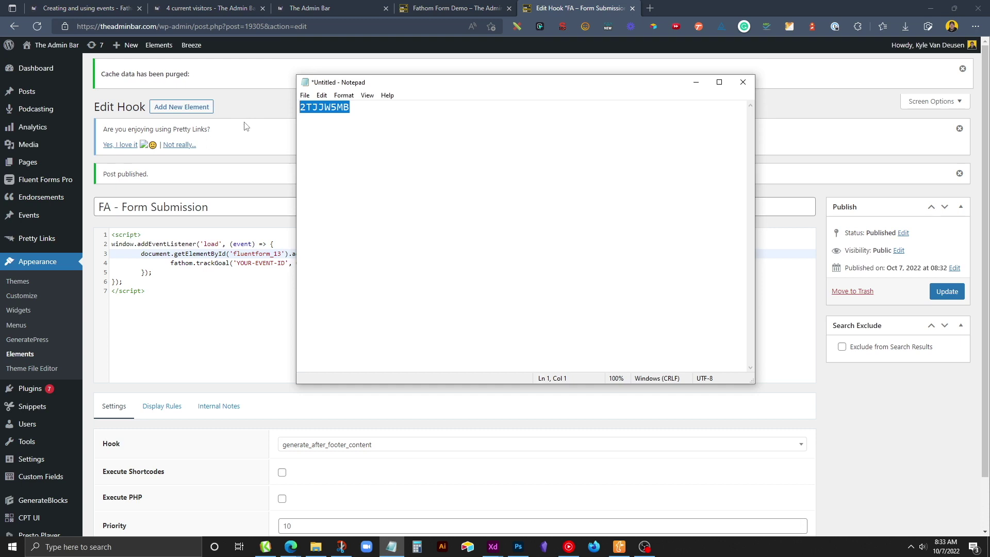
{"action": "key", "text": "ctrl+x"}
{"action": "left_click", "coordinate": [254, 262]}
{"action": "left_click_drag", "start_coordinate": [285, 263], "coordinate": [236, 263]}
{"action": "key", "text": "ctrl+v"}
{"action": "left_click", "coordinate": [232, 294]}
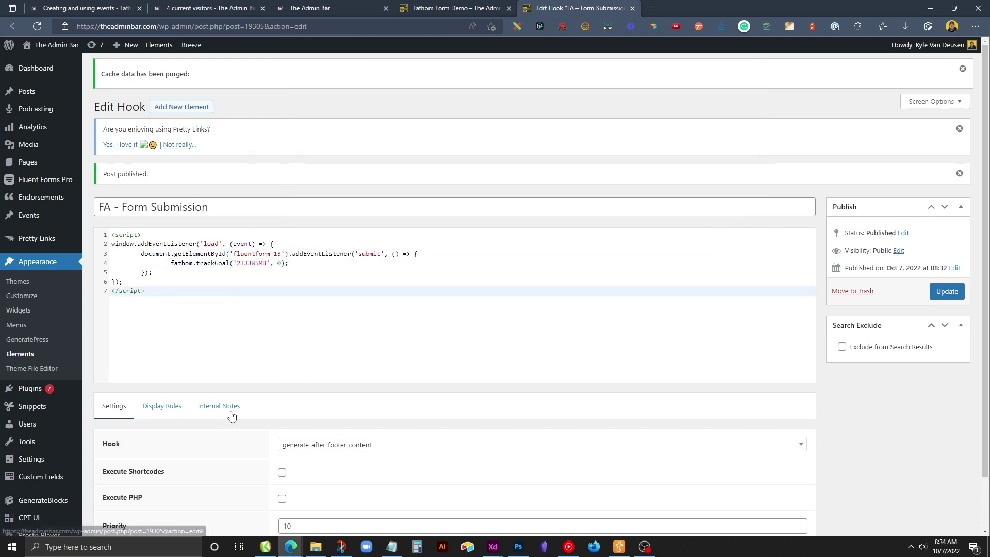
{"action": "scroll", "coordinate": [233, 416], "scroll_direction": "down", "scroll_amount": 2}
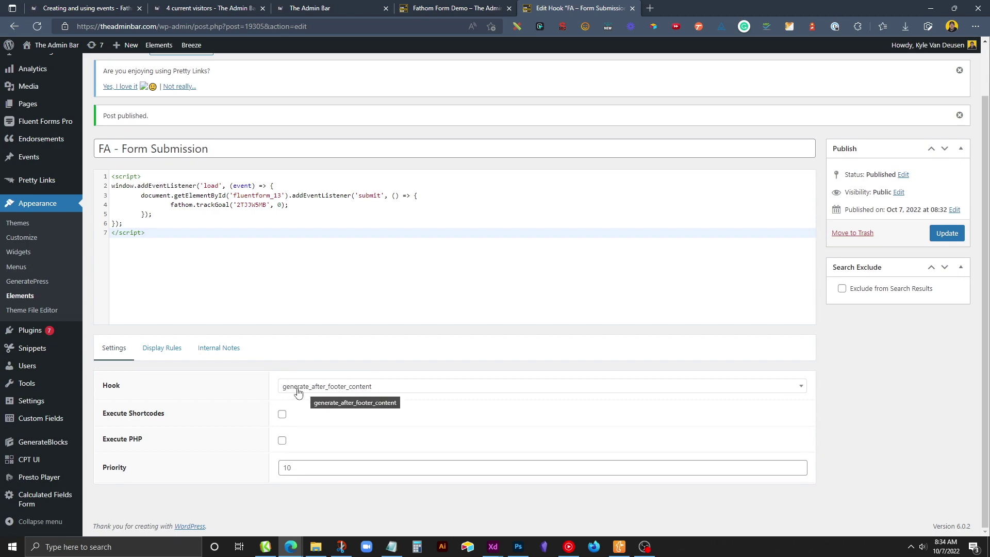
Update the FA - Form Submission hook and purge all site cache via Breeze.
{"action": "left_click", "coordinate": [168, 353]}
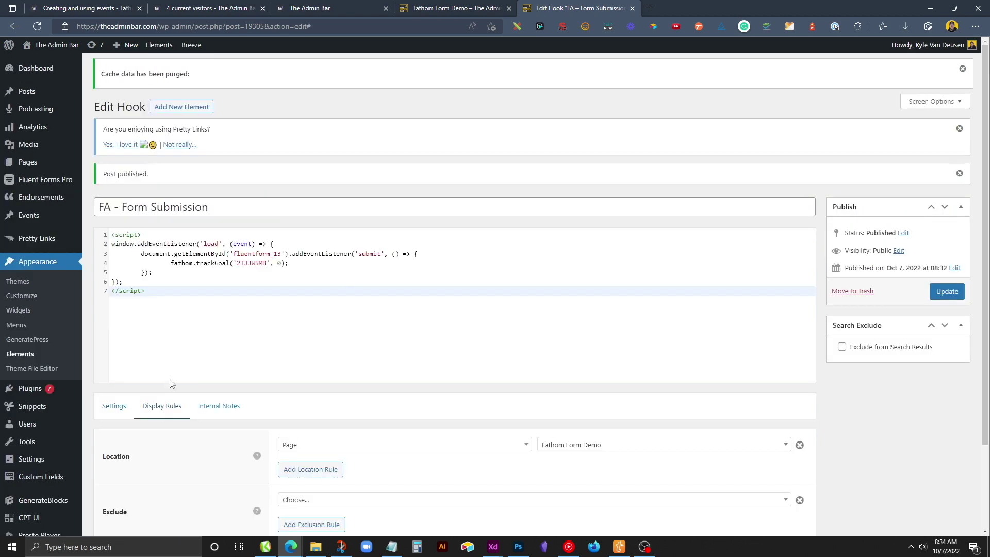
{"action": "scroll", "coordinate": [283, 407], "scroll_direction": "down", "scroll_amount": 3}
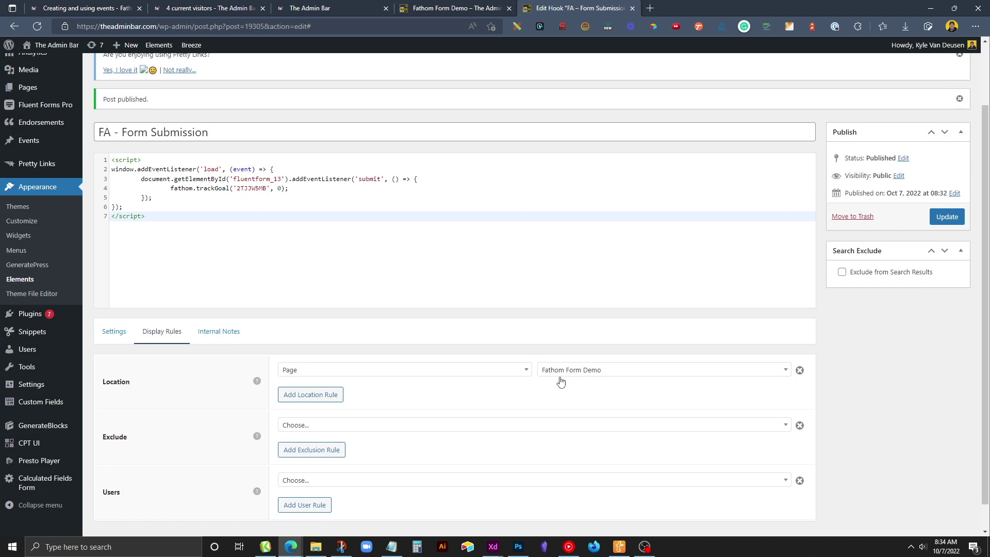
{"action": "left_click", "coordinate": [947, 218]}
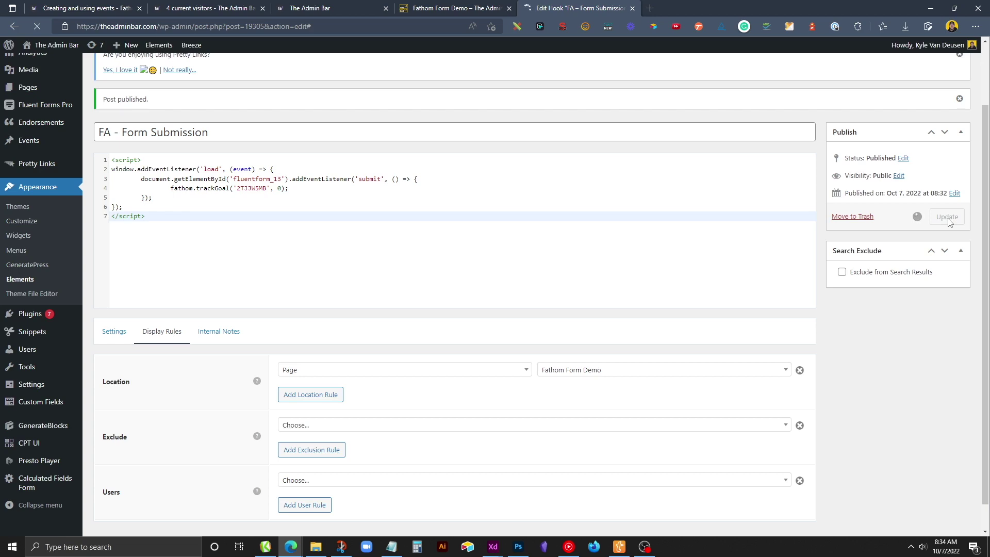
{"action": "mouse_move", "coordinate": [191, 46]}
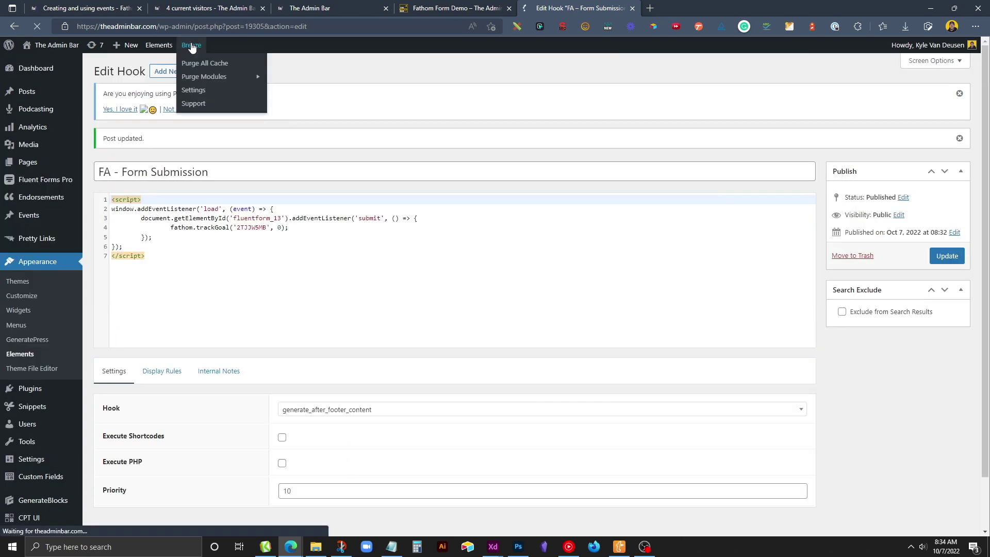
{"action": "left_click", "coordinate": [195, 62]}
Load the Fathom Form Demo page's URL in a new Edge InPrivate window.
{"action": "left_click", "coordinate": [439, 7]}
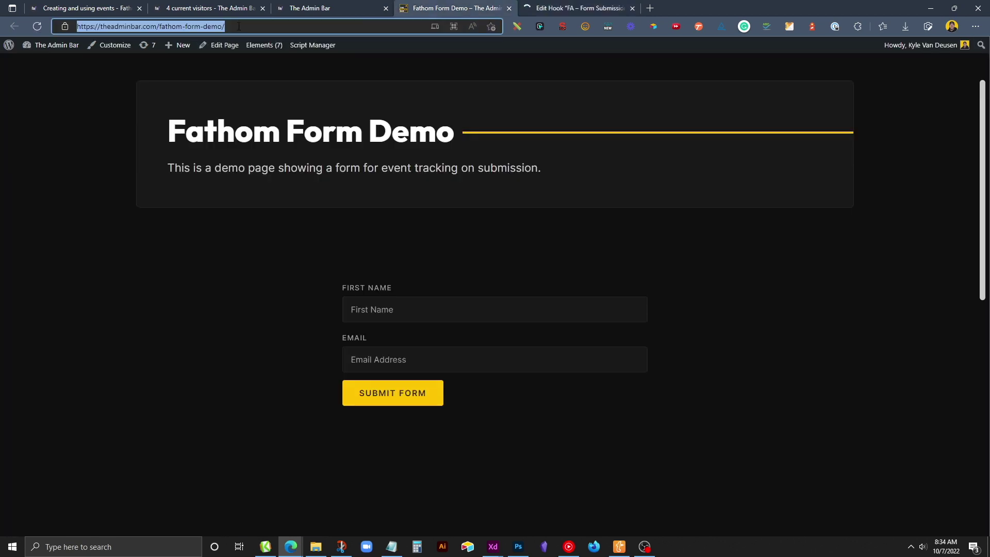
{"action": "key", "text": "BackSpace"}
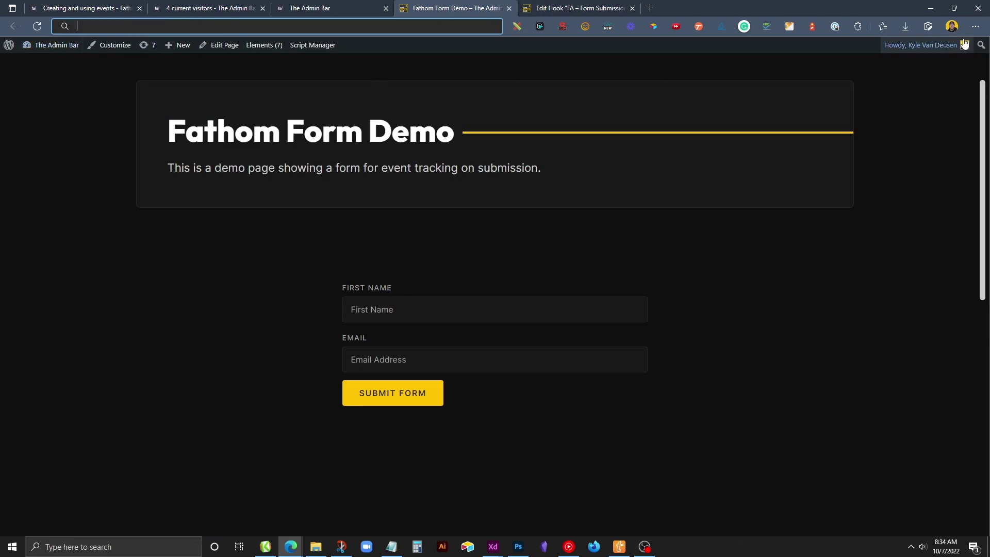
{"action": "left_click", "coordinate": [975, 26]}
{"action": "left_click", "coordinate": [908, 79]}
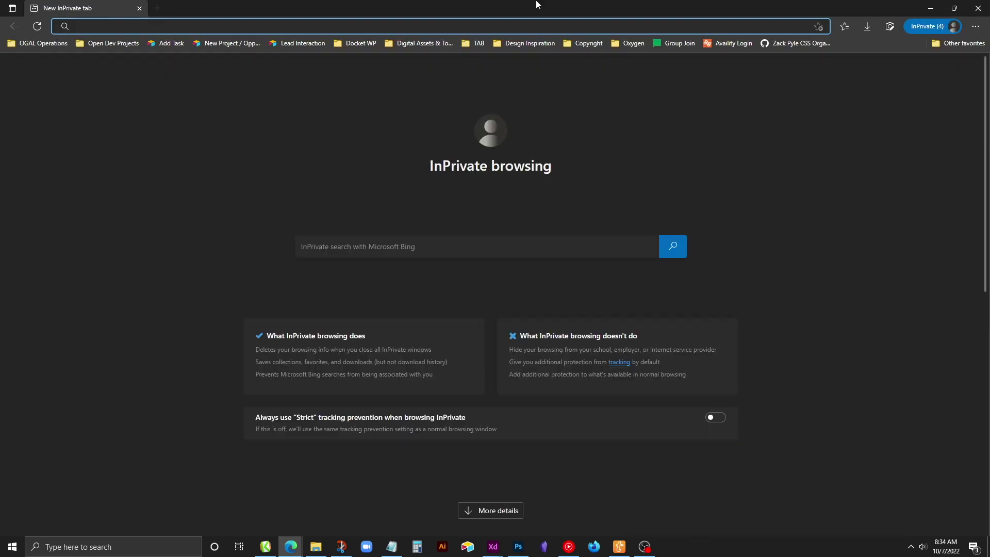
{"action": "key", "text": "ctrl+v"}
{"action": "key", "text": "Return"}
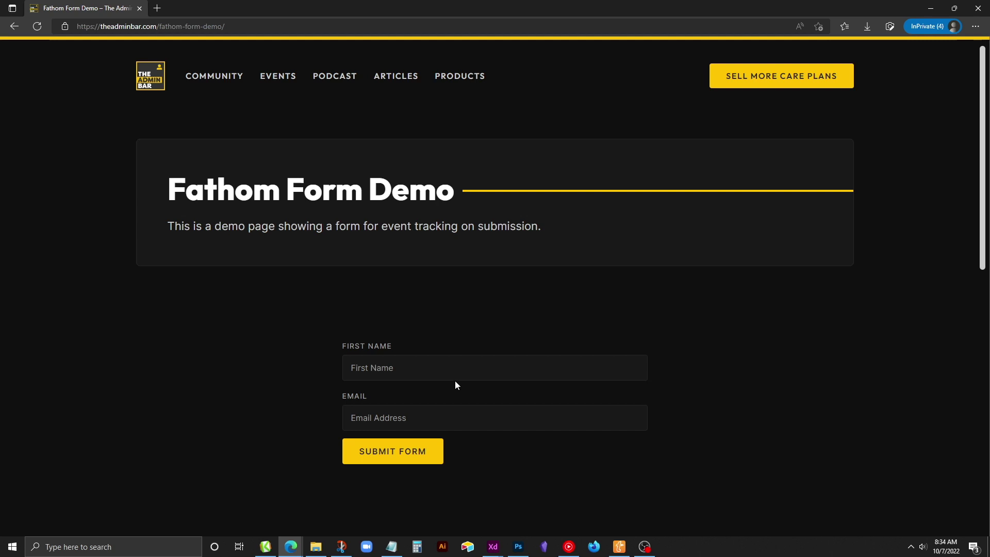
Submit the demo form with a first name and email, then close the InPrivate window.
{"action": "left_click", "coordinate": [459, 373]}
{"action": "type", "text": "Kyle"}
{"action": "key", "text": "Tab"}
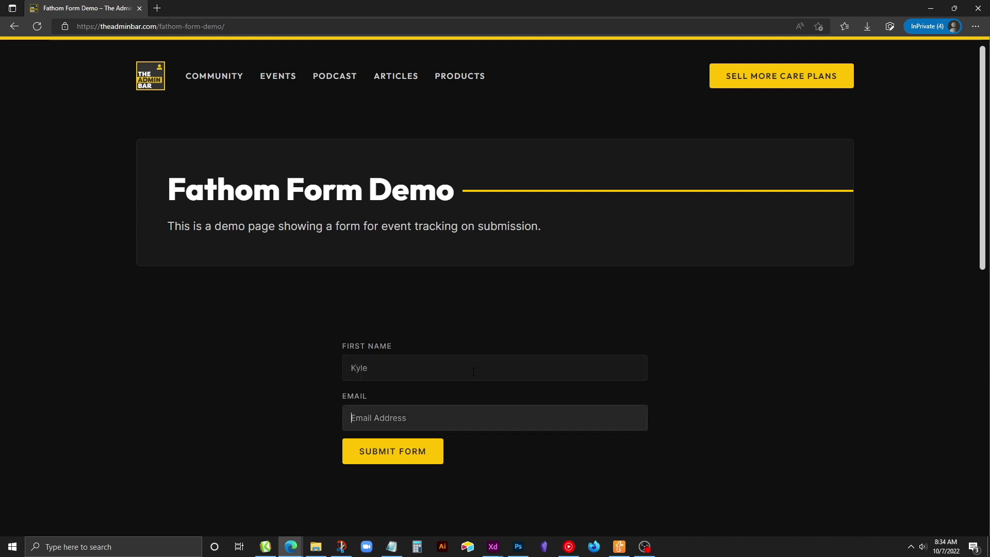
{"action": "left_click", "coordinate": [415, 463]}
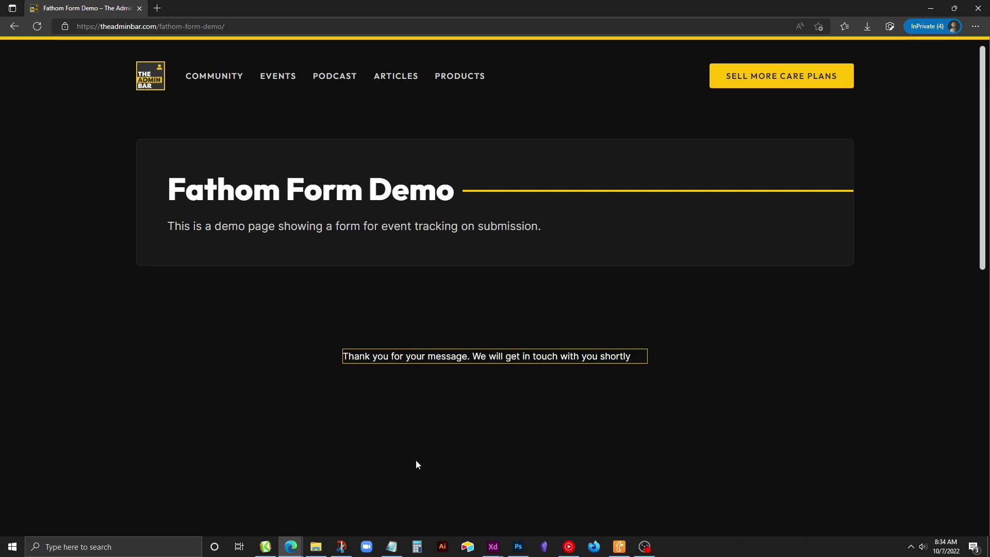
{"action": "left_click", "coordinate": [978, 8]}
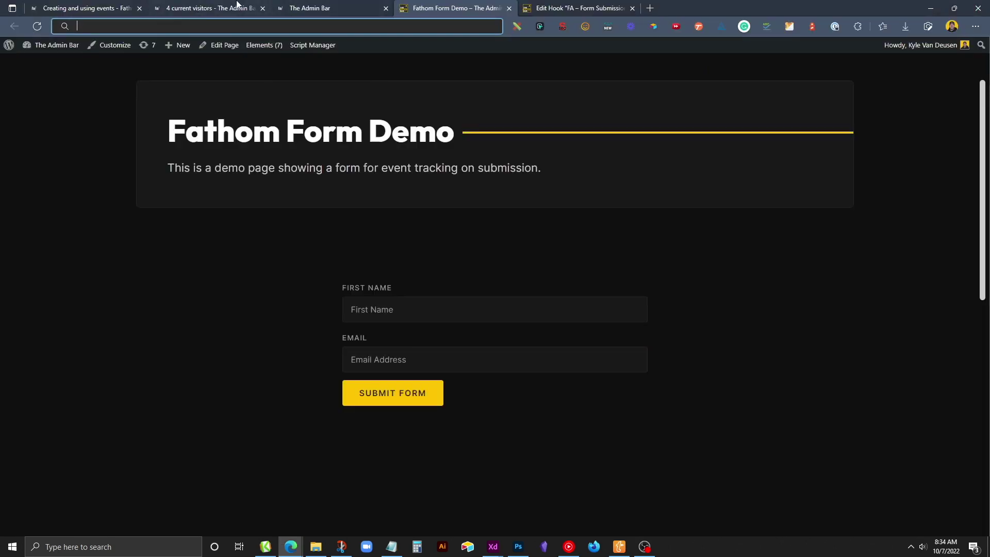
{"action": "left_click", "coordinate": [238, 6]}
Reload the Fathom dashboard and scroll to Events to see DEMO - Form Submission with 1 completion.
{"action": "key", "text": "Return"}
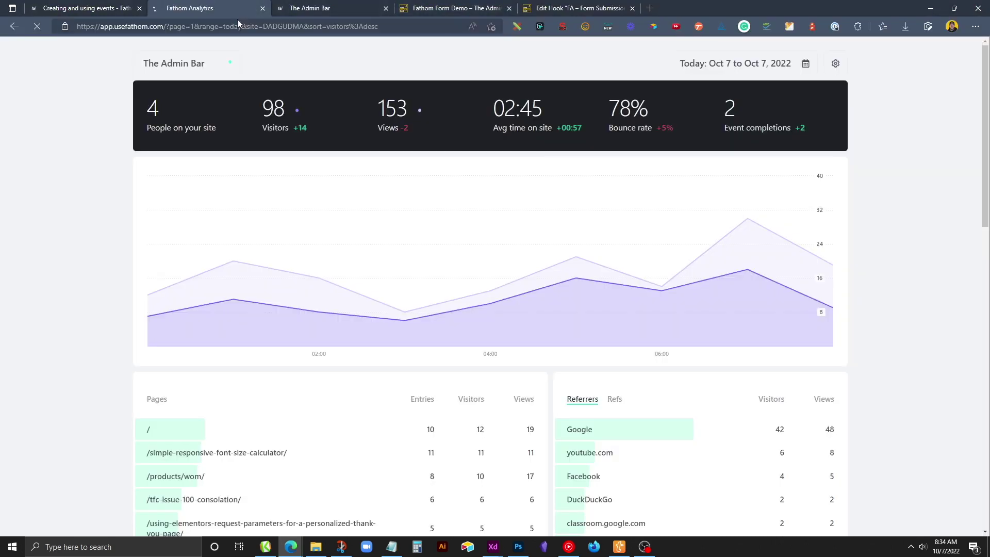
{"action": "scroll", "coordinate": [289, 170], "scroll_direction": "down", "scroll_amount": 10}
{"action": "scroll", "coordinate": [290, 174], "scroll_direction": "down", "scroll_amount": 4}
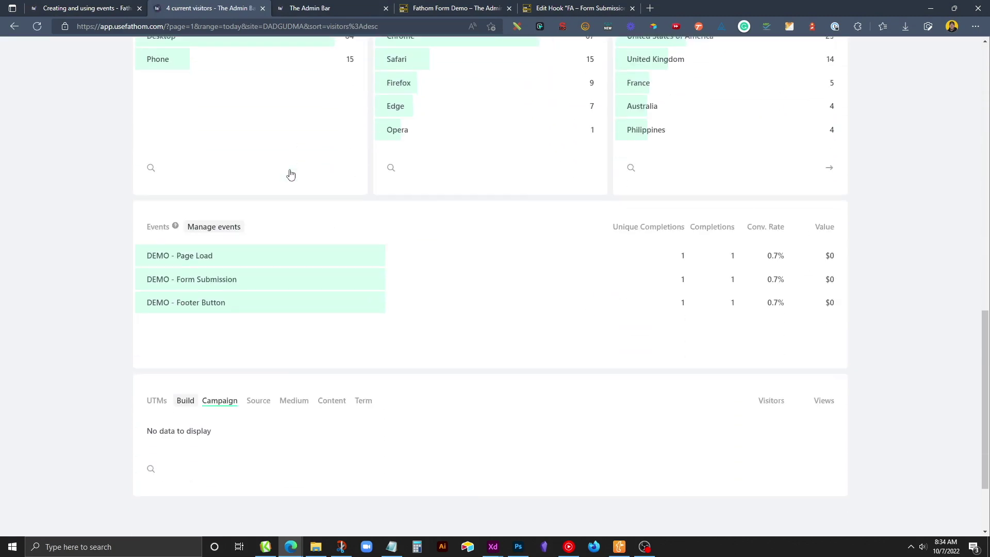
{"action": "mouse_move", "coordinate": [177, 221]}
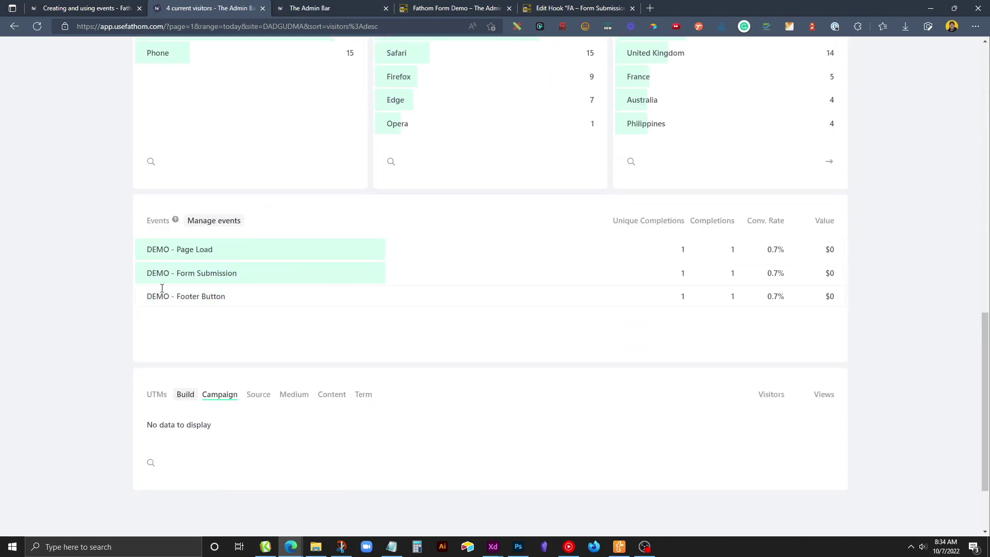